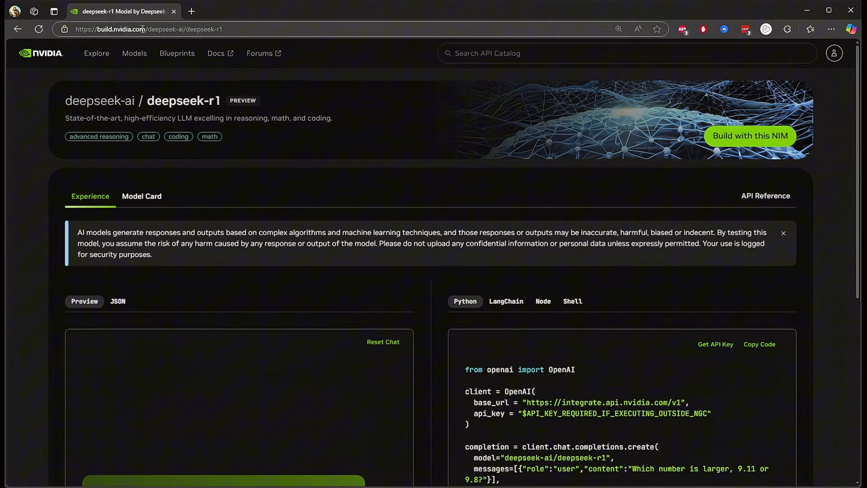
Highlight parts of the build.nvidia.com/deepseek-ai/deepseek-r1 address, then dismiss the address suggestions.
mouse_move(147, 29)
left_mouse_down()
mouse_move(97, 28)
mouse_move(185, 28)
left_mouse_up()
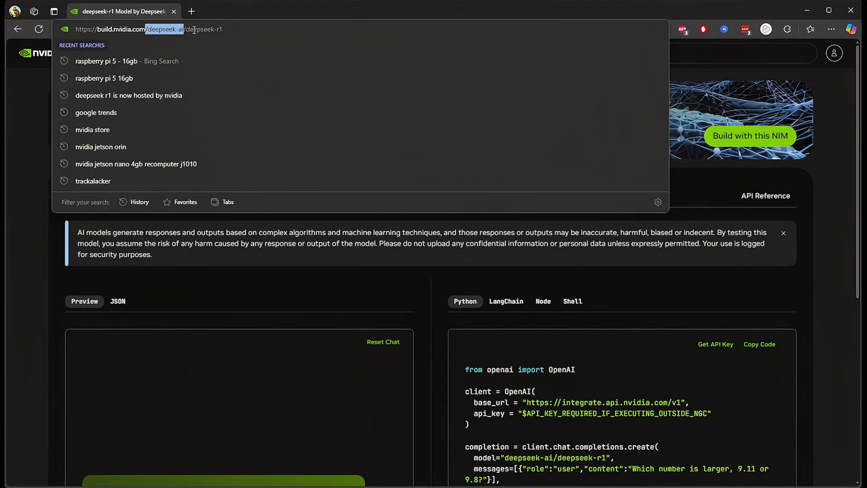
left_click_drag(187, 29, 226, 29)
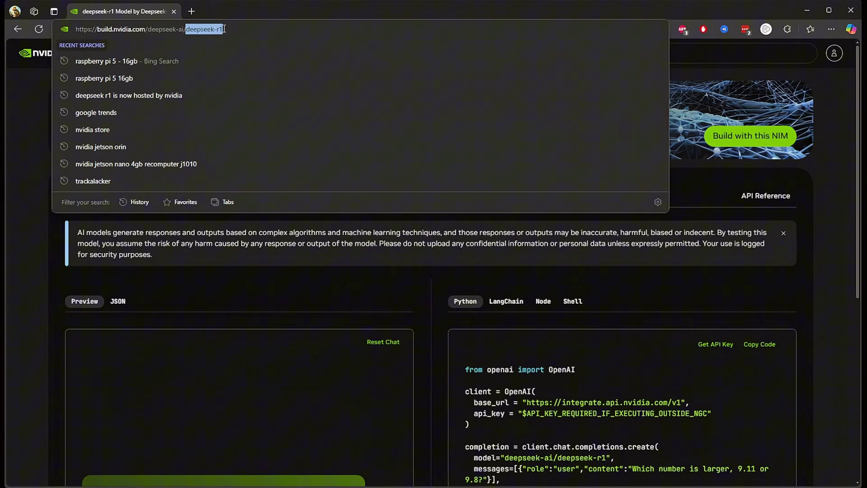
left_click(219, 368)
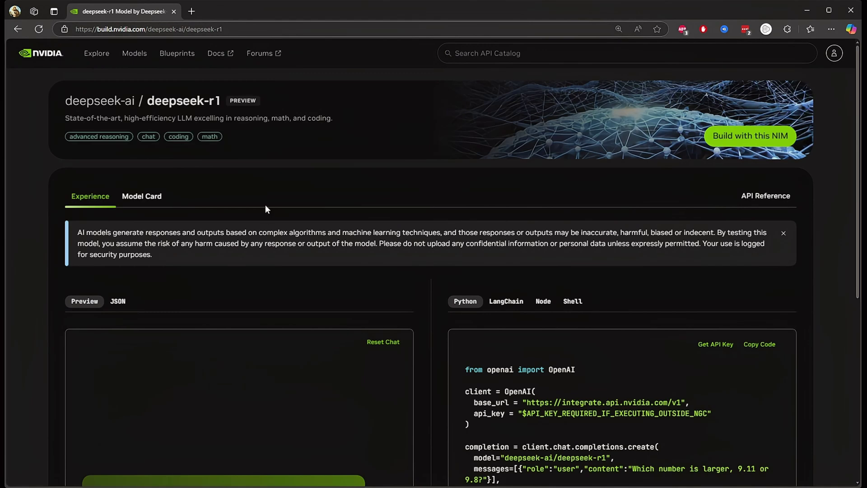
key("ctrl+l")
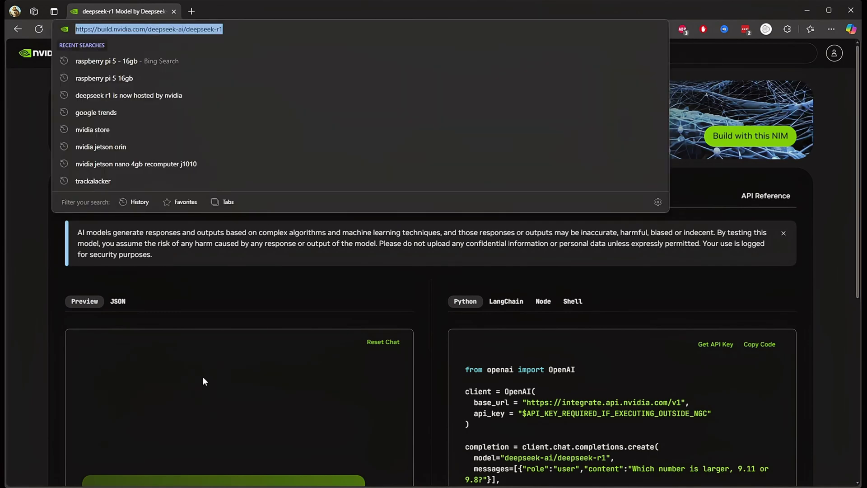
key("Escape")
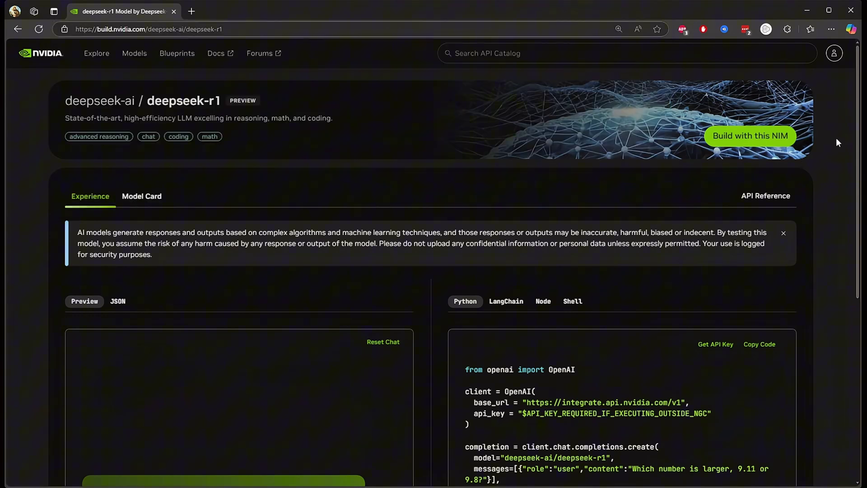
Request more credits and highlight the evaluation offer's Kubernetes, Enterprise Support and corporate email bullets.
left_click(835, 53)
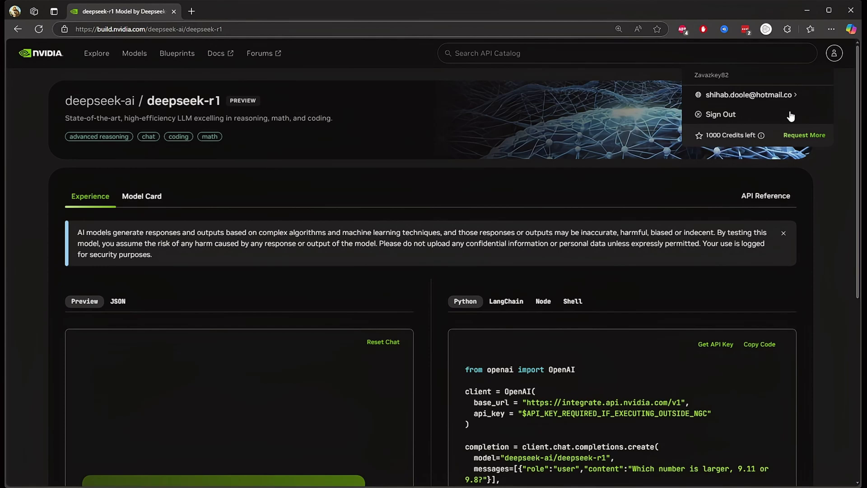
left_click(803, 137)
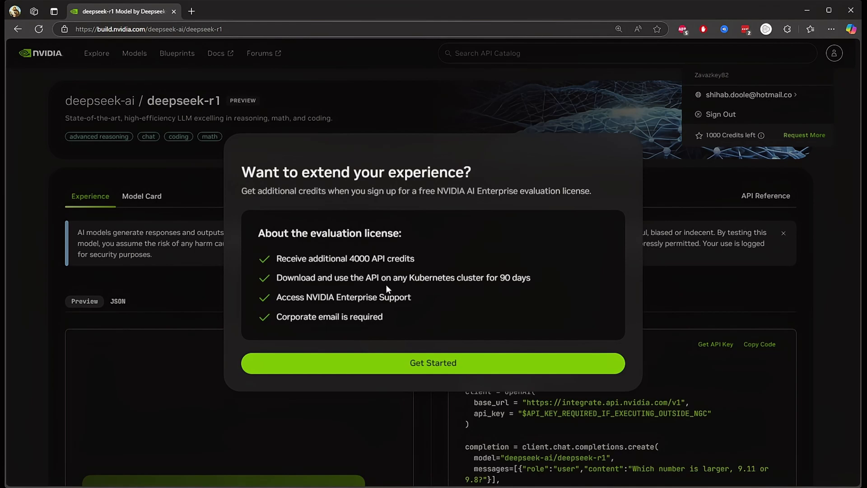
left_click_drag(530, 278, 270, 272)
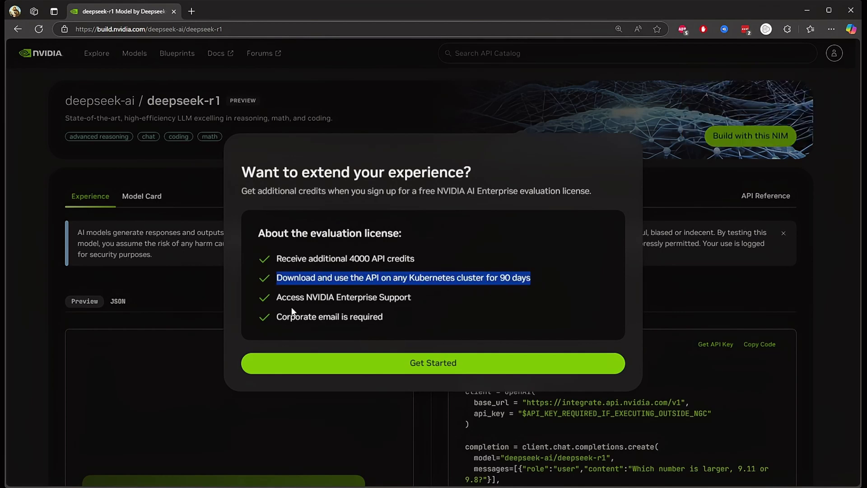
left_click_drag(280, 297, 428, 293)
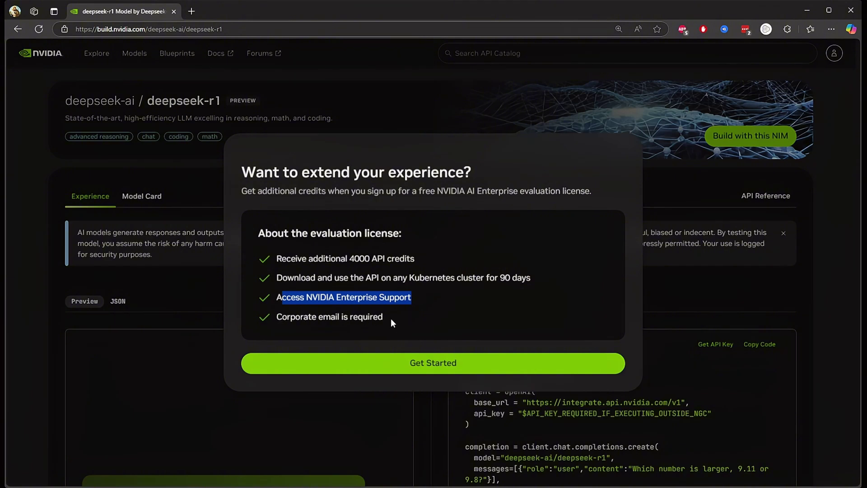
left_click_drag(386, 317, 276, 316)
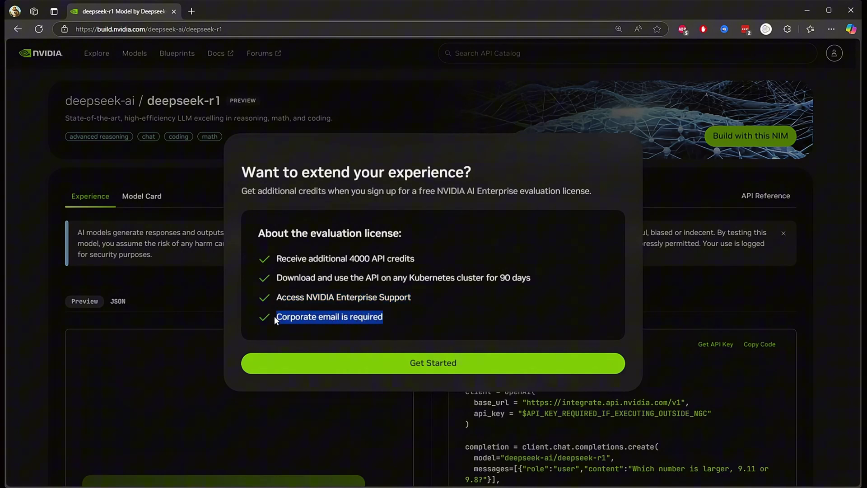
left_click(409, 299)
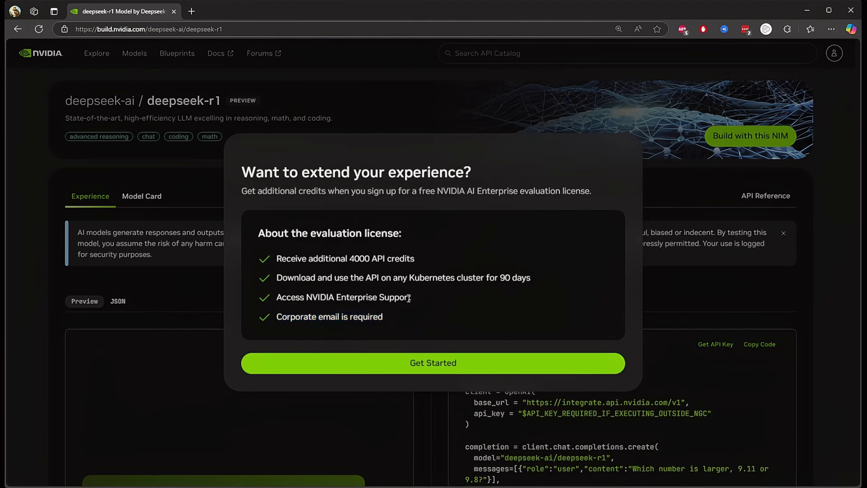
Reload the page, reset the bubble sort chat, and place the cursor in the chat box.
left_click(39, 30)
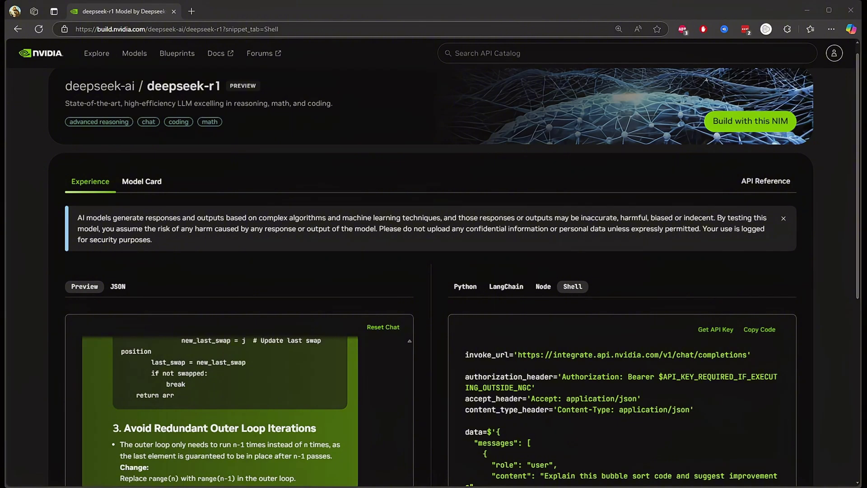
scroll(434, 271, "down", 2)
scroll(433, 271, "up", 1)
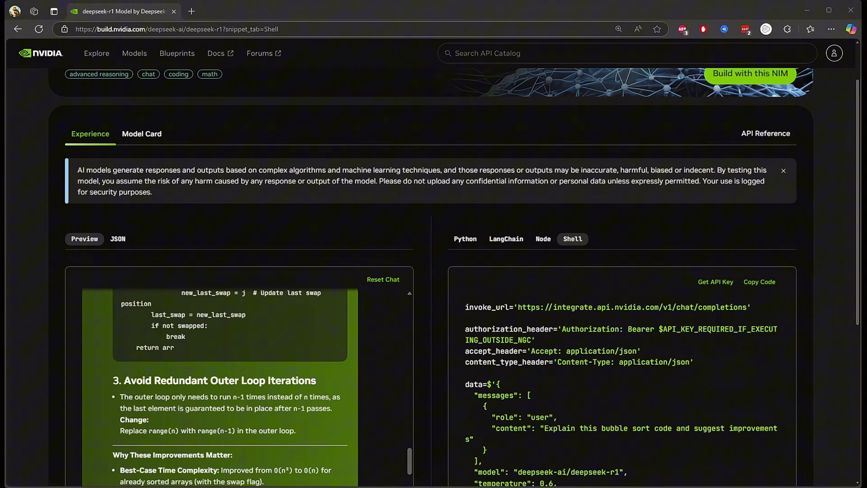
scroll(422, 192, "down", 3)
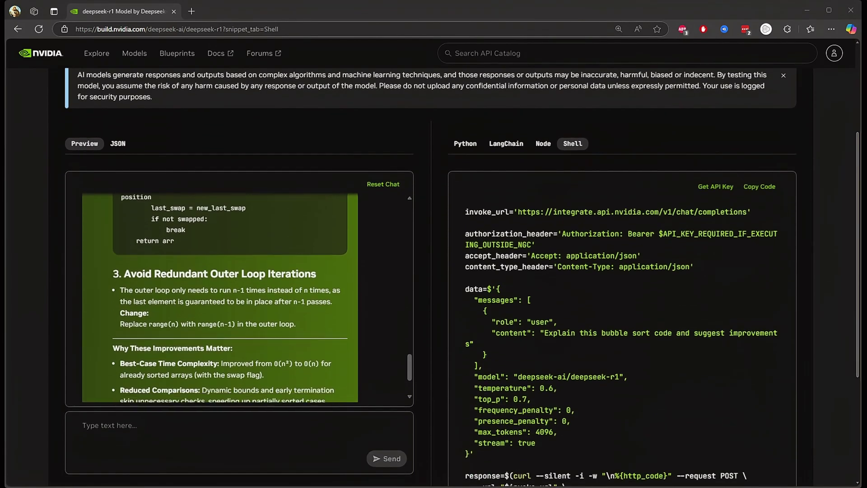
scroll(422, 191, "down", 2)
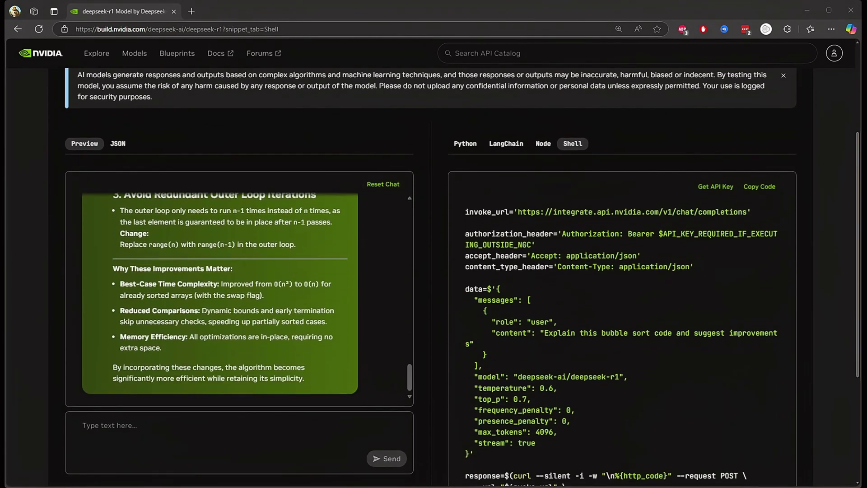
scroll(238, 291, "up", 5)
left_click(383, 184)
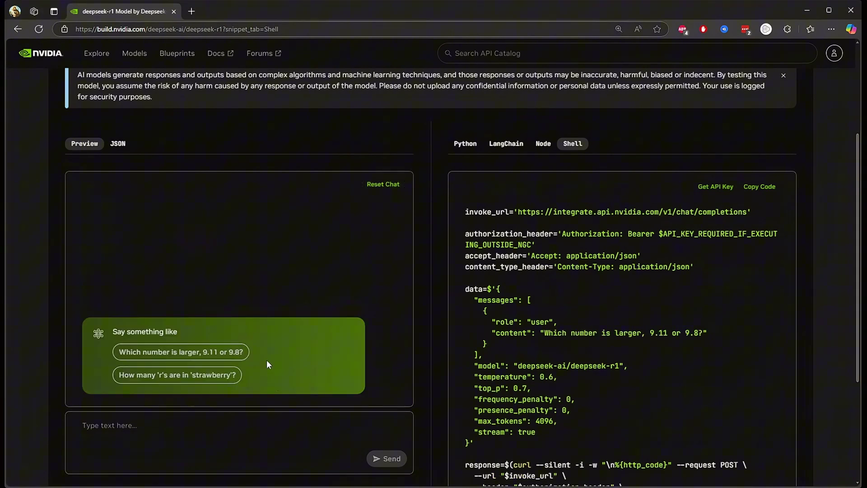
left_click(189, 428)
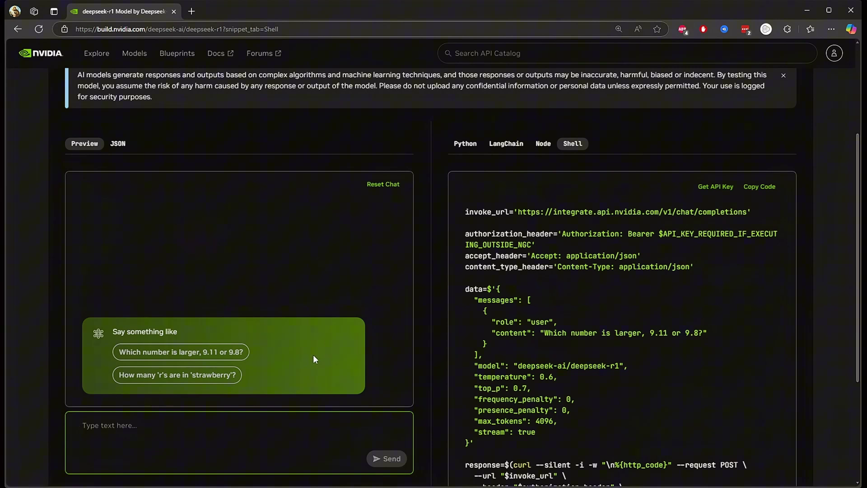
scroll(313, 354, "down", 2)
scroll(409, 252, "down", 2)
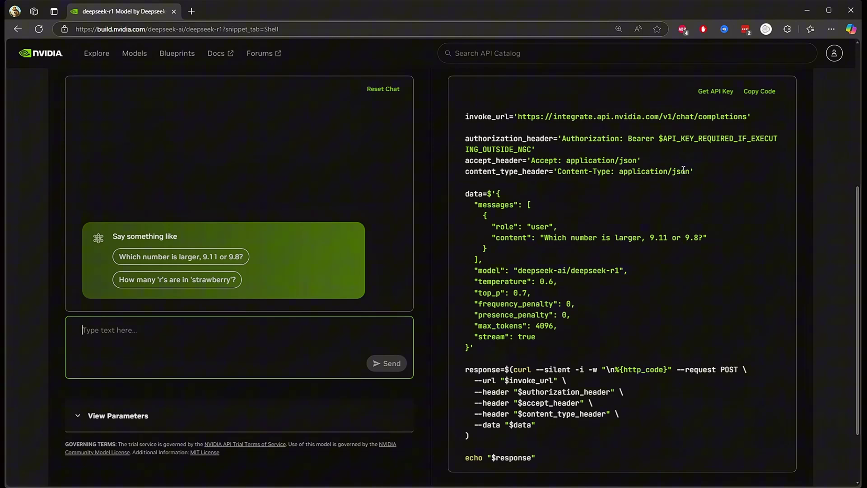
scroll(686, 161, "up", 3)
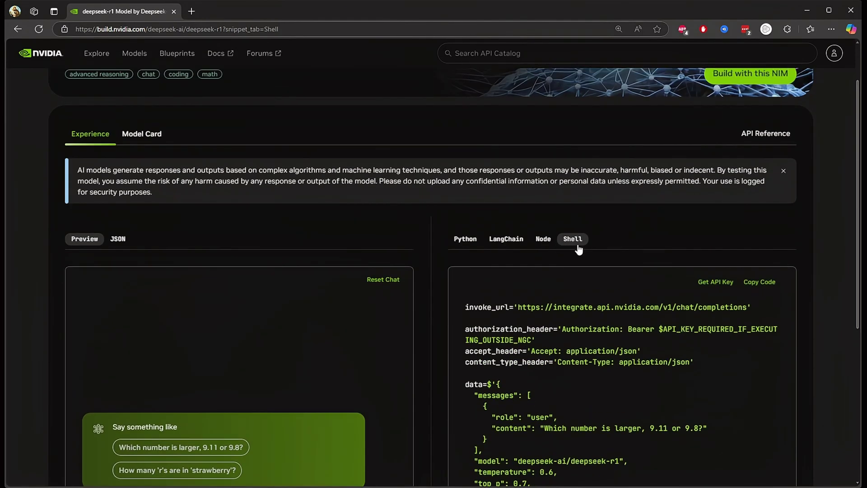
left_click(465, 240)
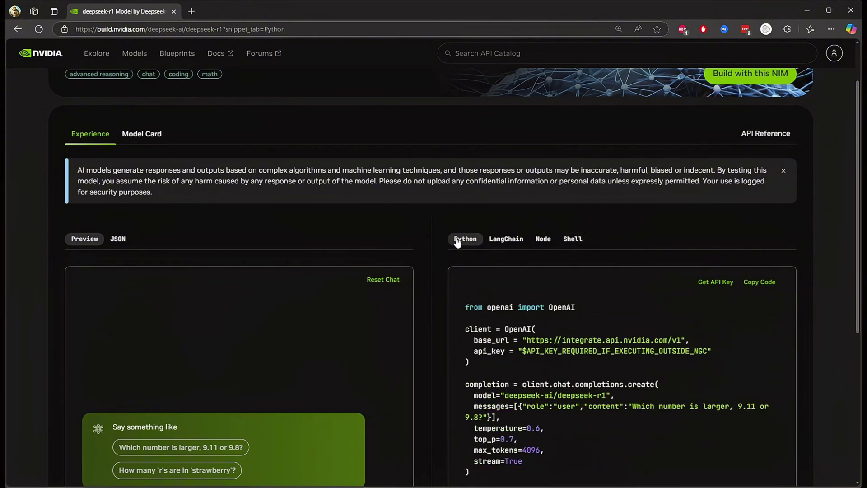
left_click(506, 238)
left_click(543, 240)
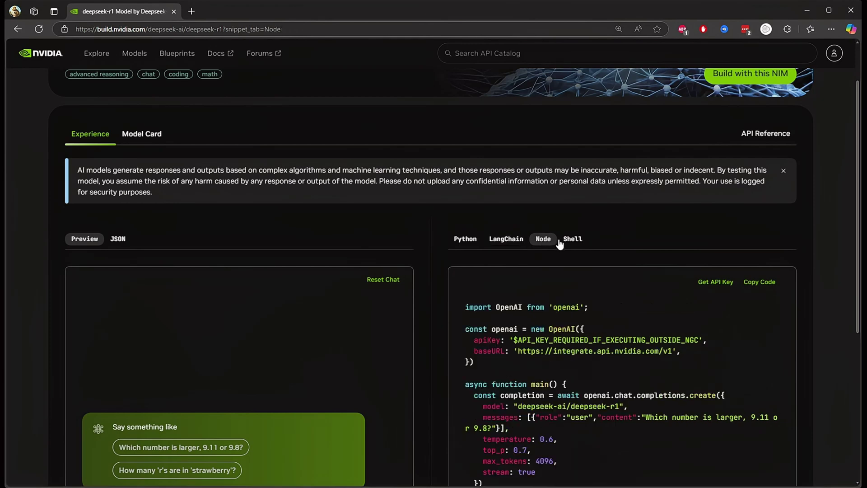
left_click(571, 239)
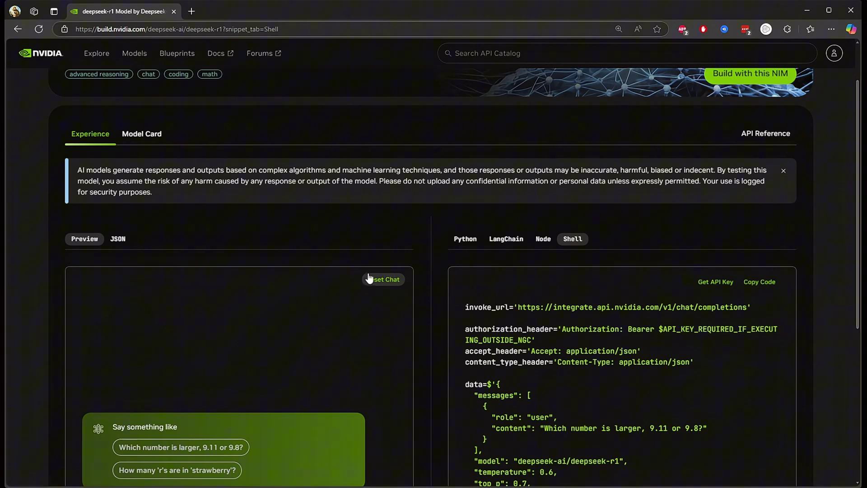
scroll(186, 305, "down", 2)
left_click(191, 400)
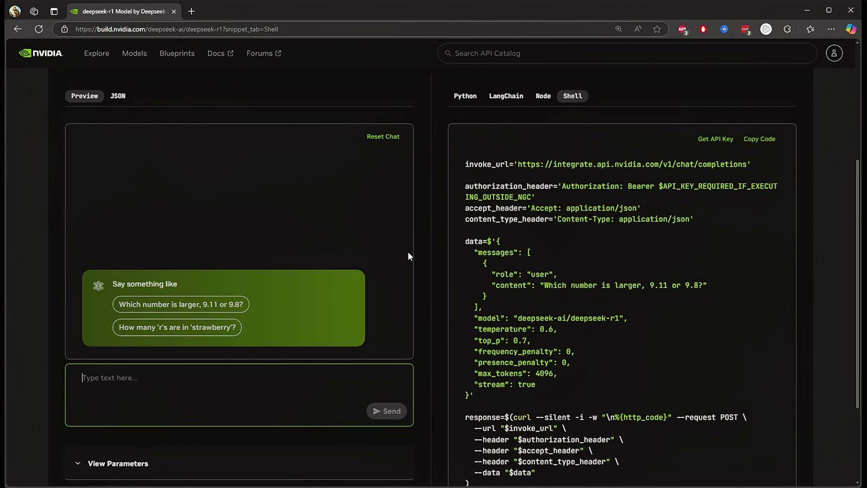
left_click(715, 139)
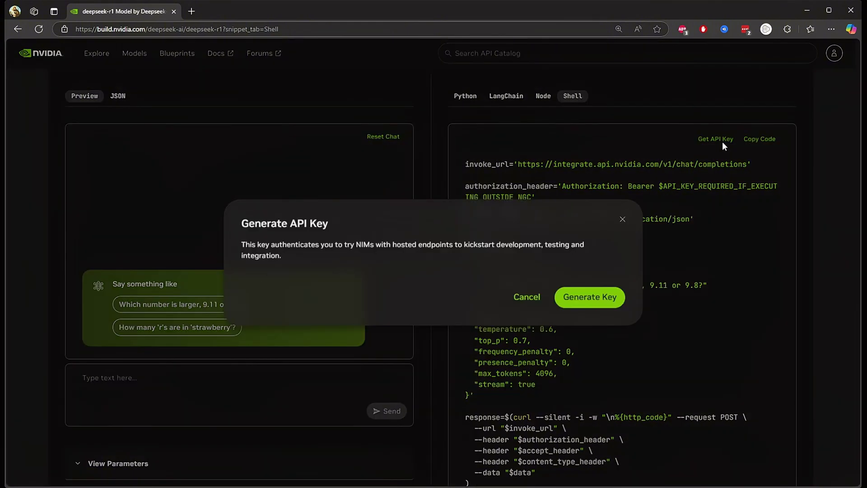
left_click(624, 221)
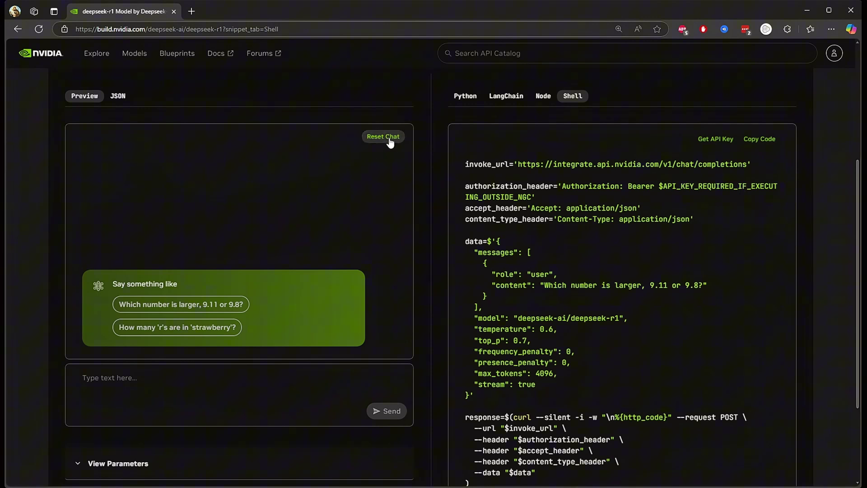
scroll(259, 329, "down", 2)
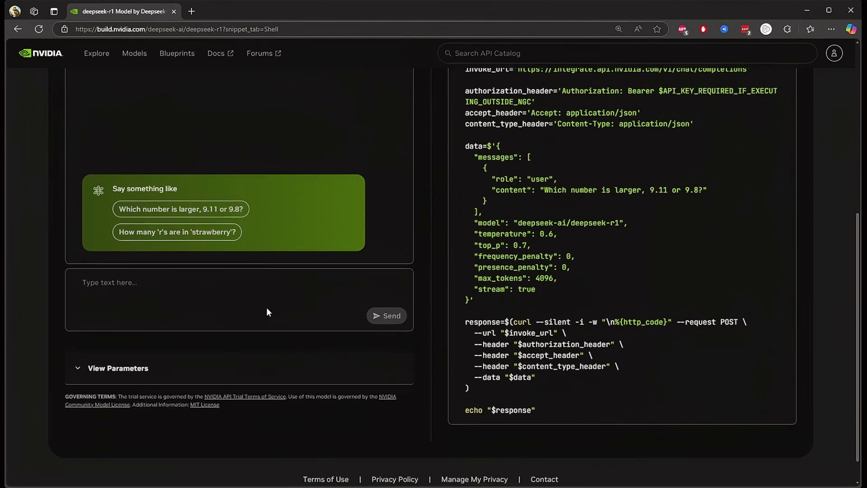
scroll(259, 329, "down", 1)
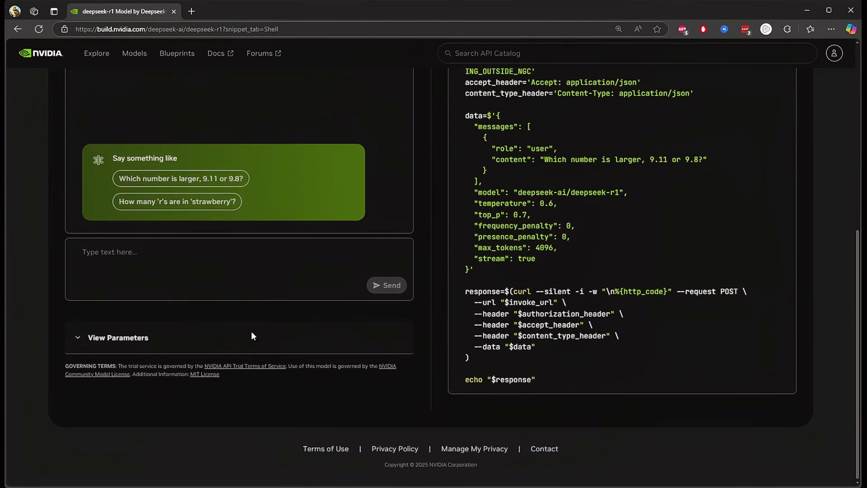
Expand the Temperature and other generation parameters, then refresh the deepseek-r1 page with F5.
left_click(105, 343)
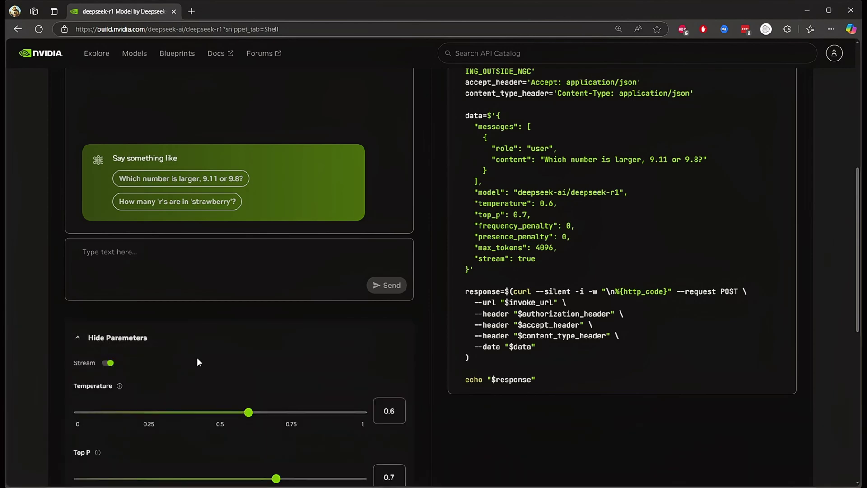
scroll(197, 357, "down", 2)
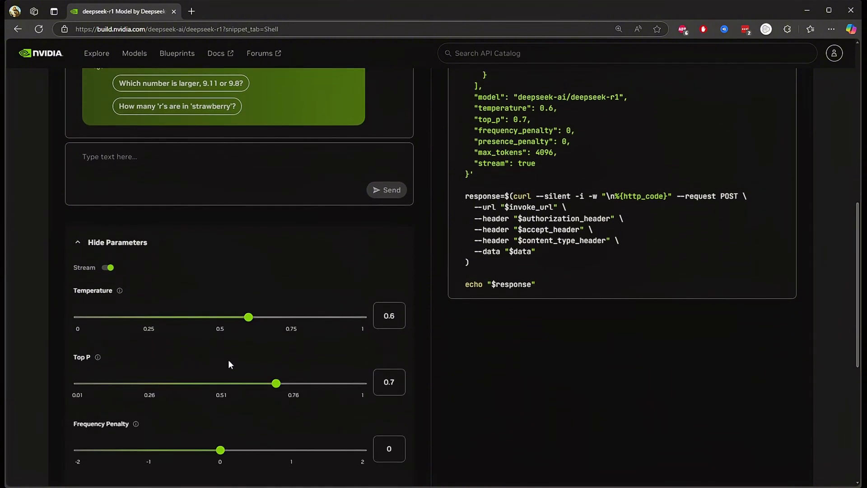
scroll(228, 365, "down", 2)
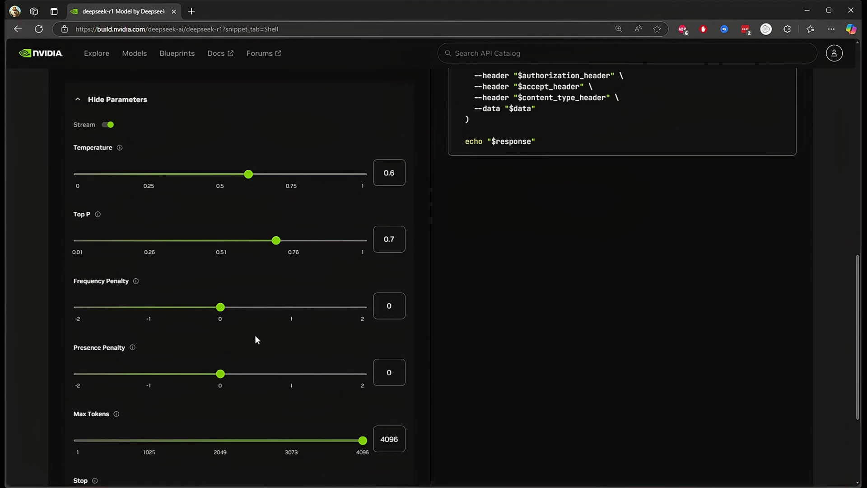
scroll(270, 328, "up", 1)
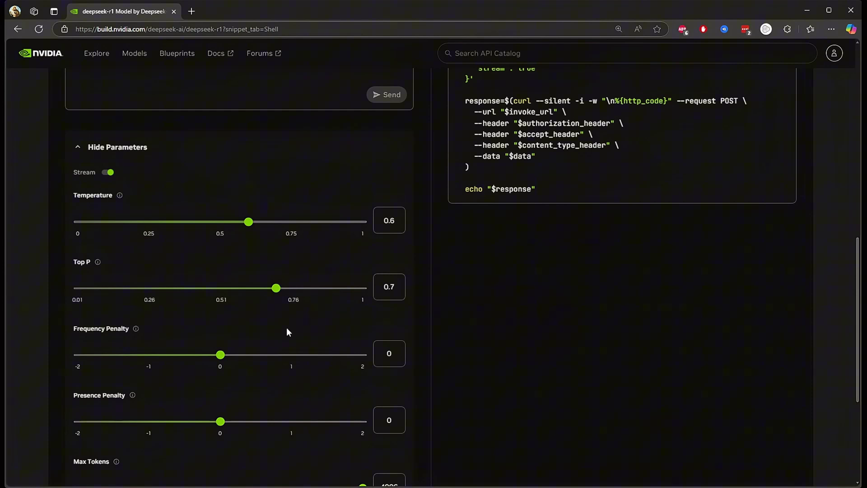
scroll(277, 335, "down", 2)
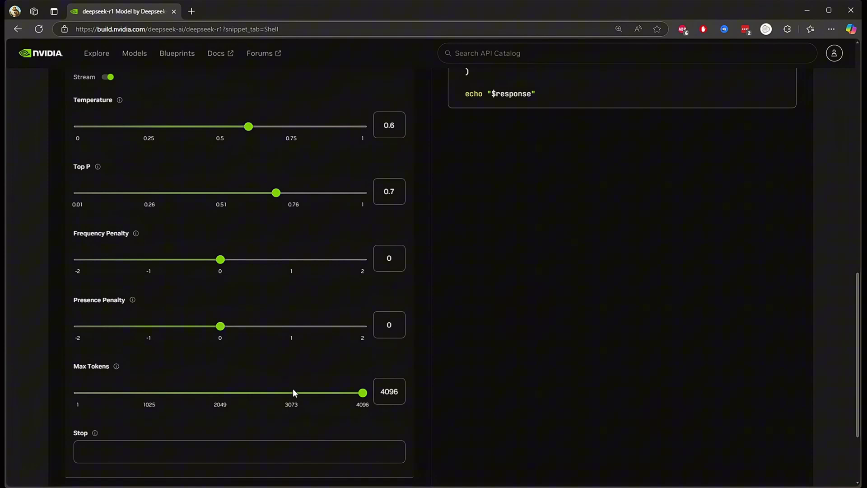
scroll(293, 388, "down", 2)
scroll(278, 374, "down", 1)
scroll(277, 374, "up", 4)
scroll(277, 373, "up", 2)
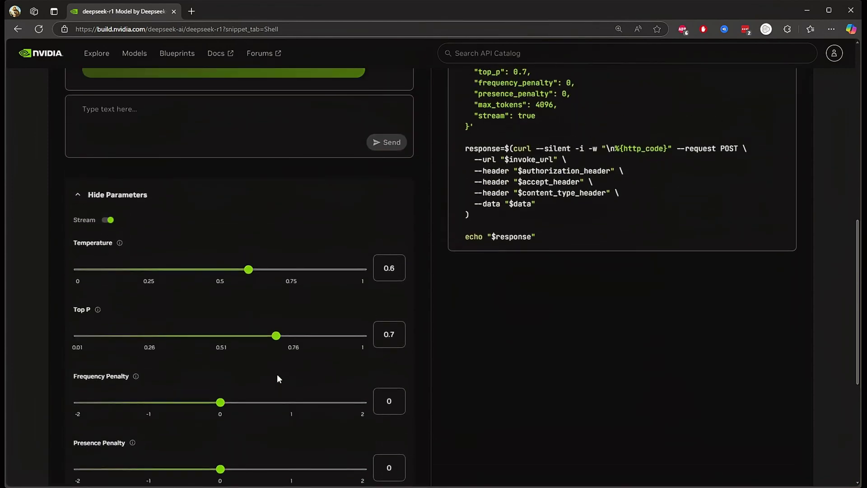
scroll(277, 378, "up", 1)
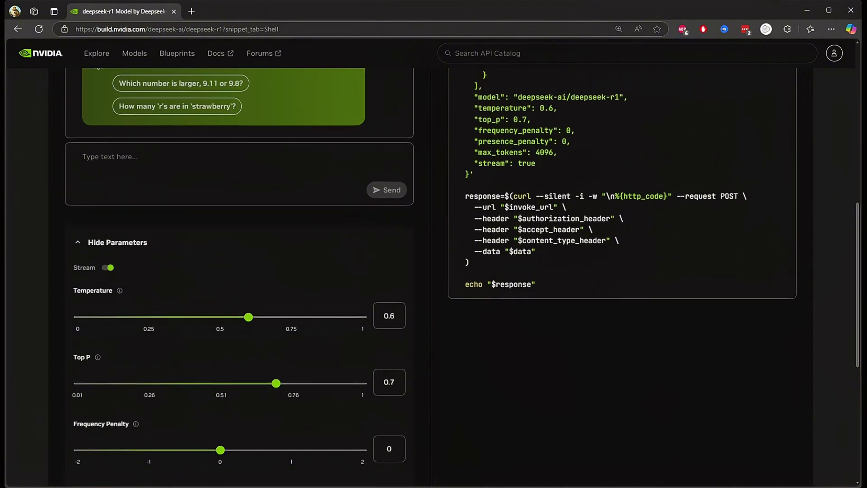
key("F5")
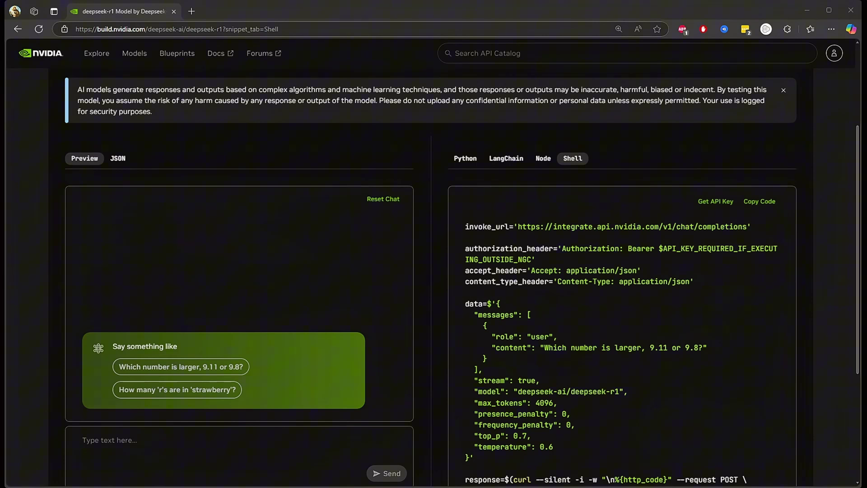
scroll(433, 271, "up", 1)
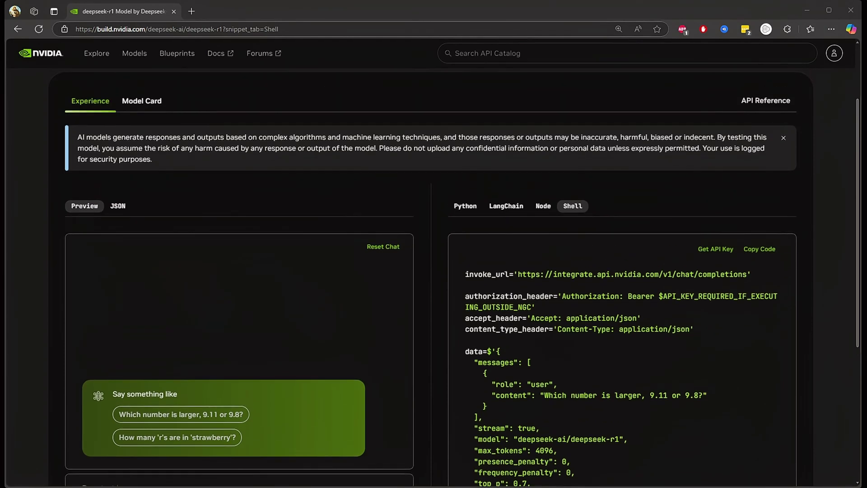
scroll(433, 271, "up", 2)
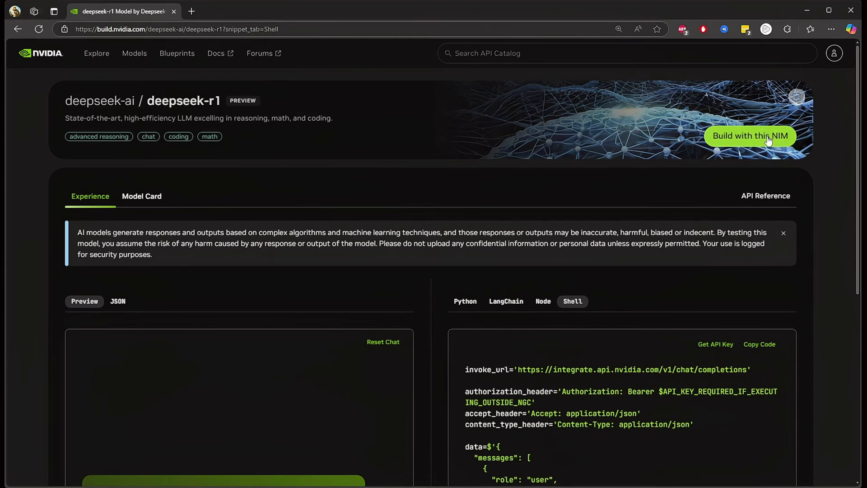
left_click(750, 136)
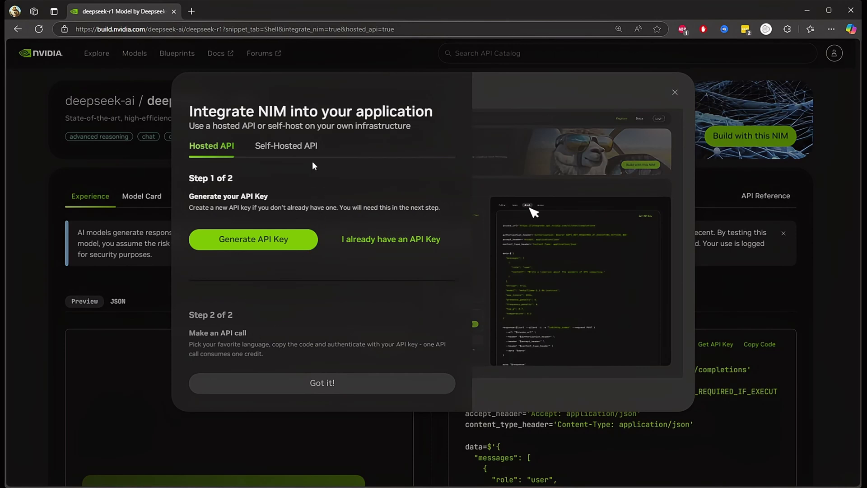
left_click(291, 148)
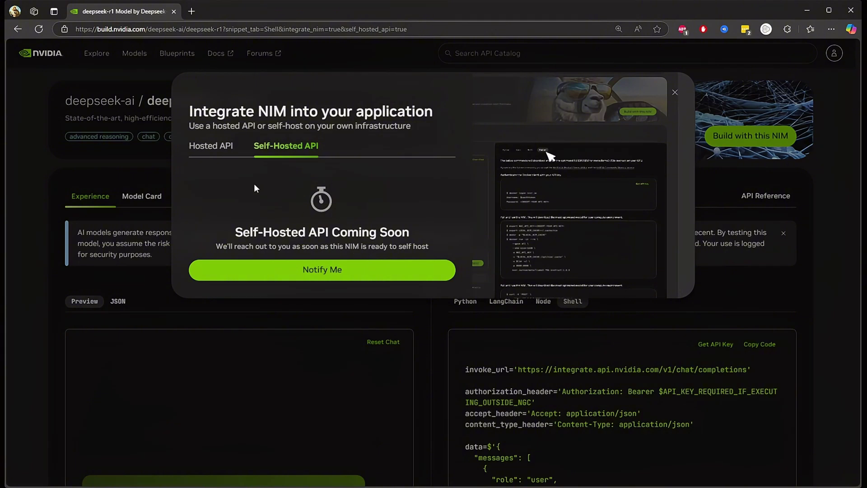
left_click(212, 145)
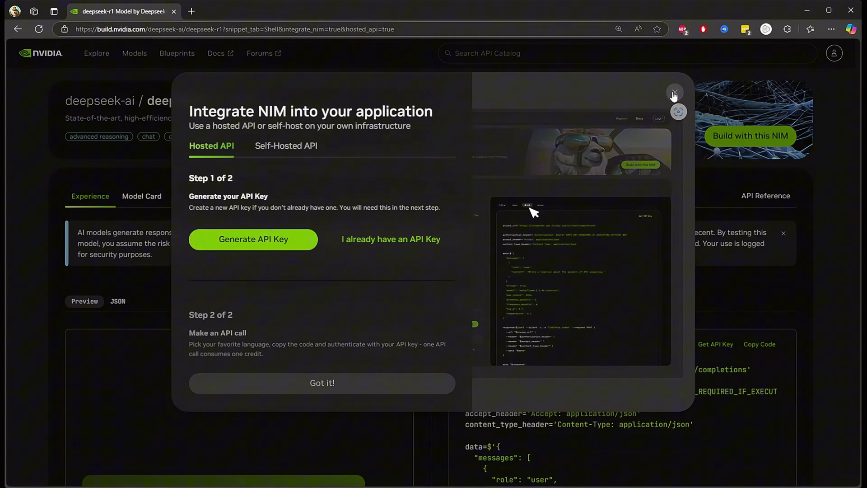
left_click(674, 92)
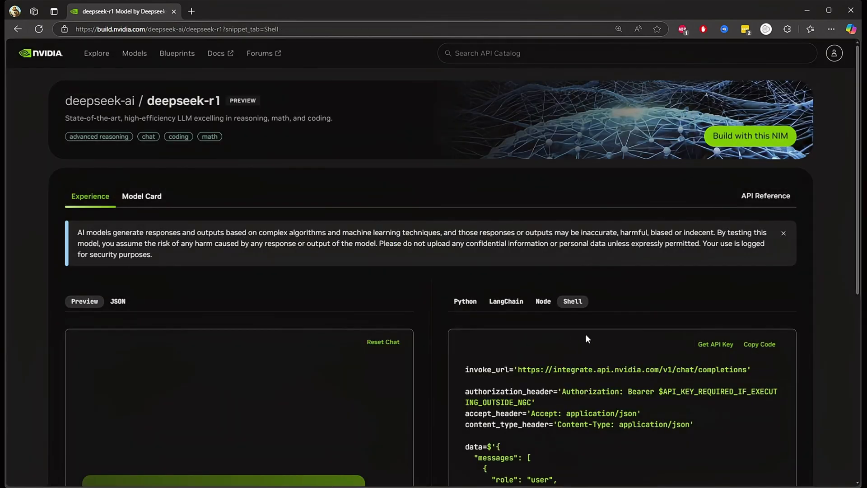
scroll(569, 331, "down", 3)
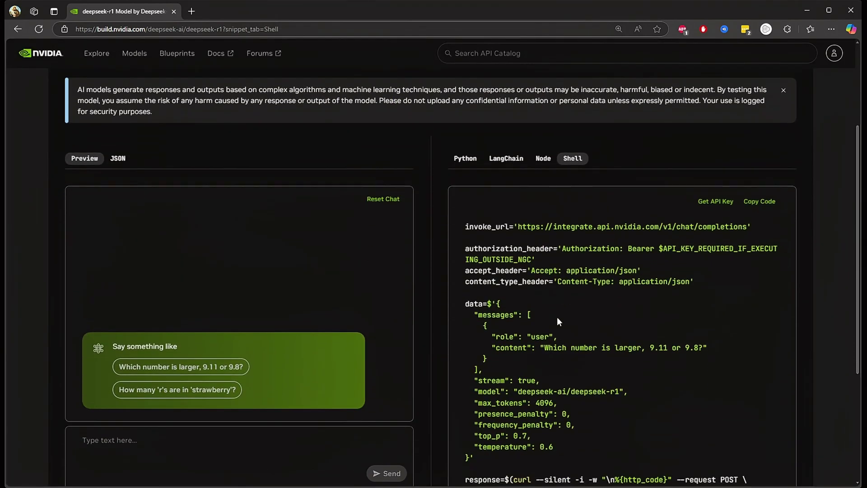
scroll(557, 316, "up", 1)
scroll(556, 317, "up", 1)
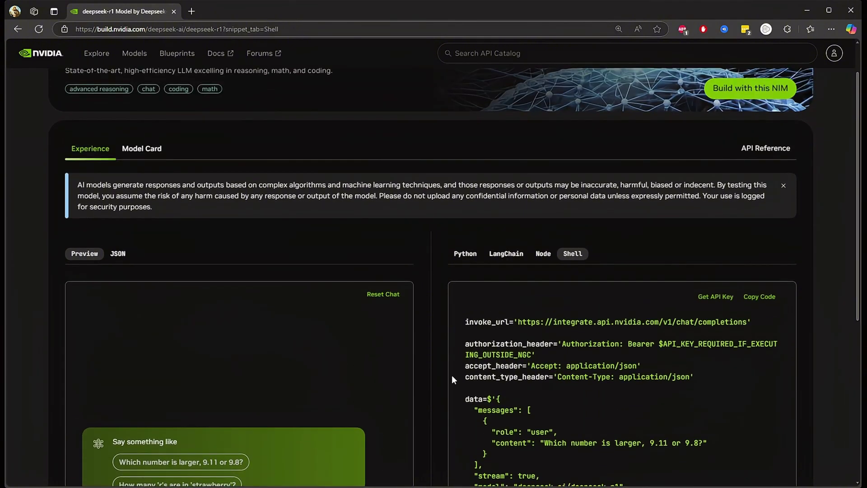
scroll(432, 376, "down", 2)
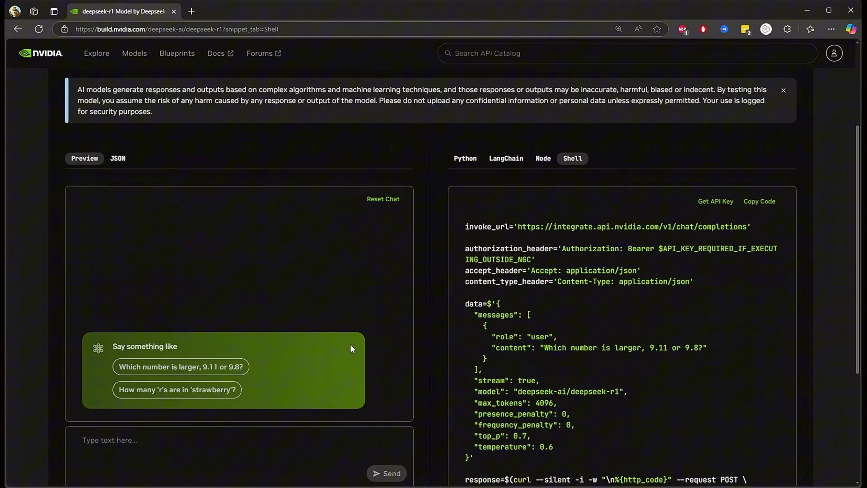
left_click(464, 157)
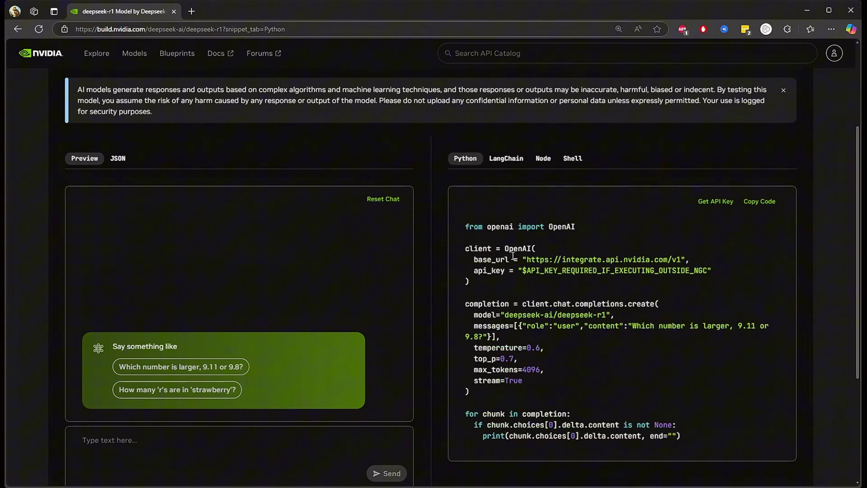
left_click_drag(526, 270, 709, 269)
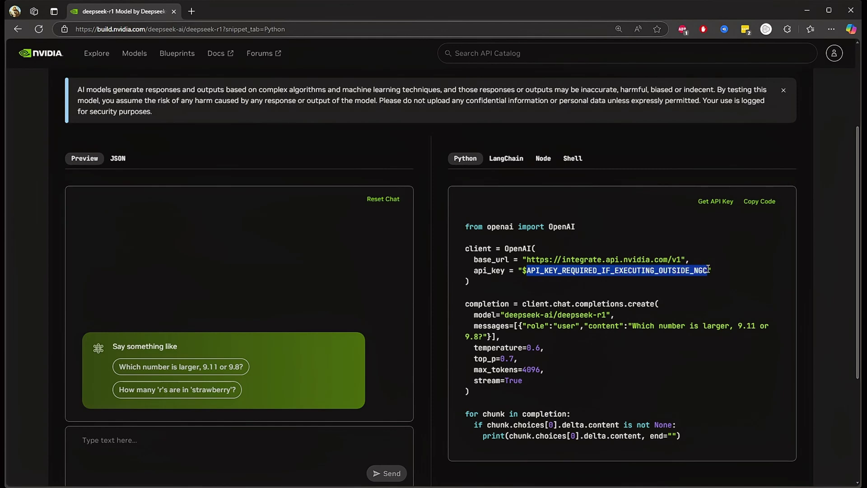
left_click(501, 163)
left_click_drag(520, 270, 701, 270)
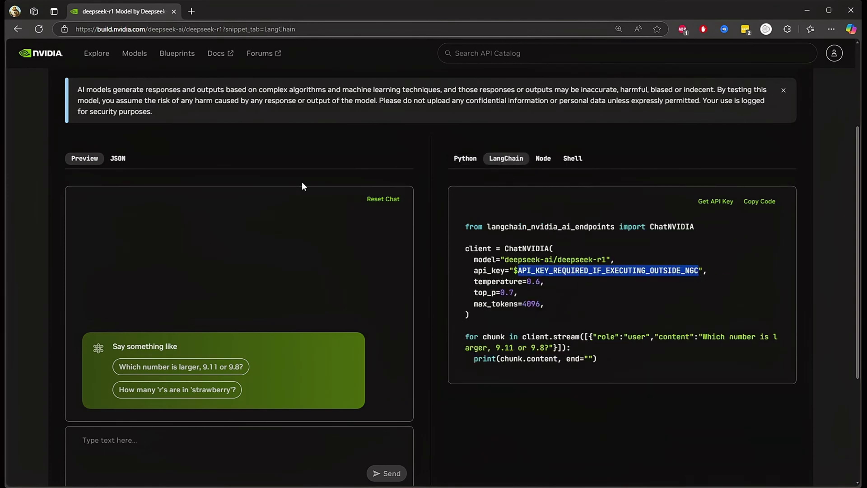
left_click(542, 157)
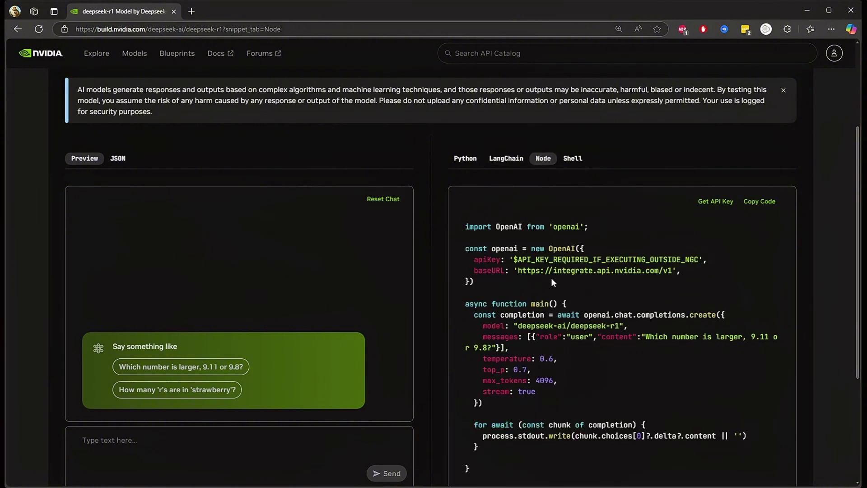
left_click_drag(515, 259, 699, 259)
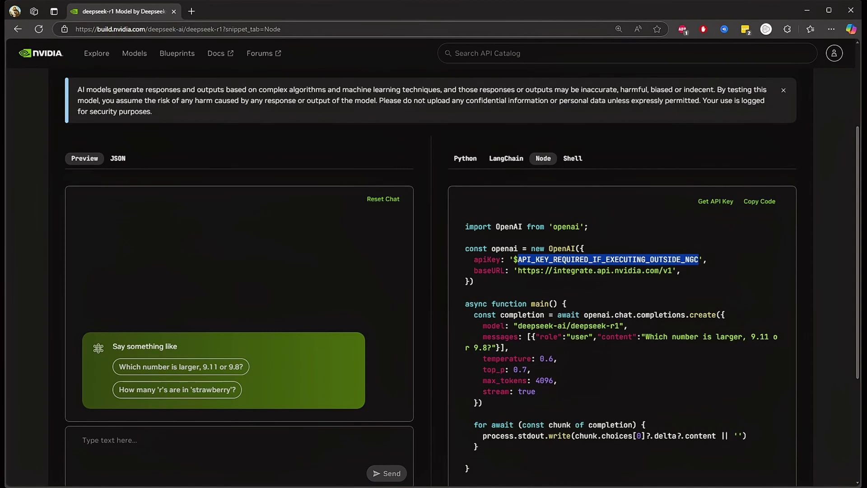
left_click(573, 158)
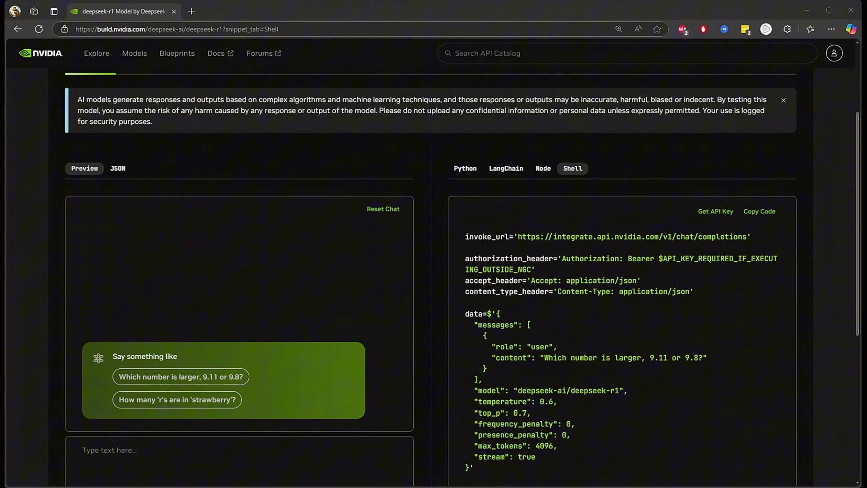
left_click(461, 170)
left_click(510, 169)
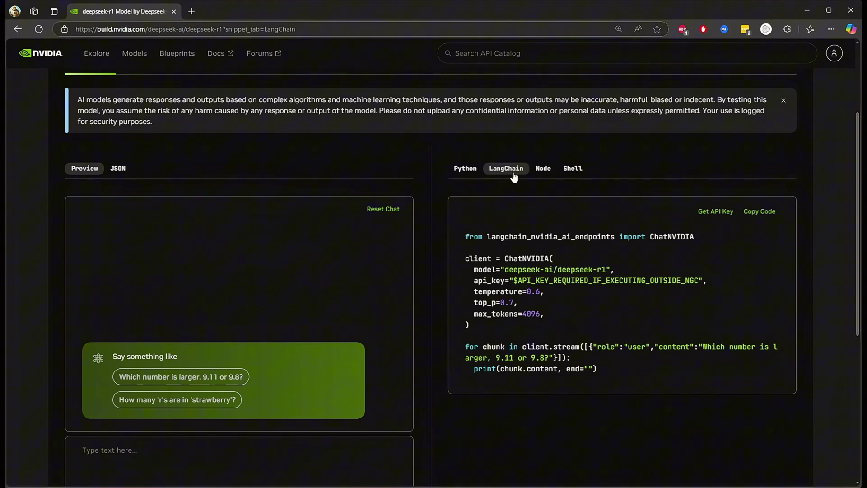
left_click(543, 168)
left_click(572, 168)
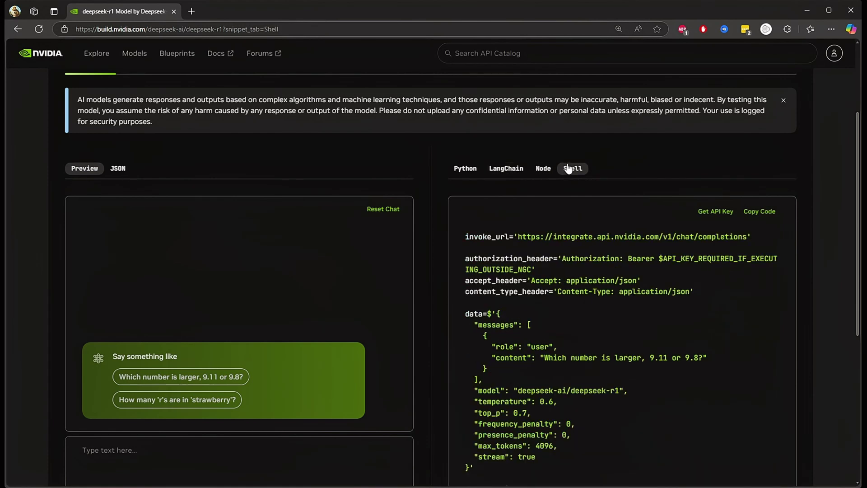
left_click(213, 29)
left_click(323, 279)
scroll(323, 279, "up", 1)
left_click(465, 217)
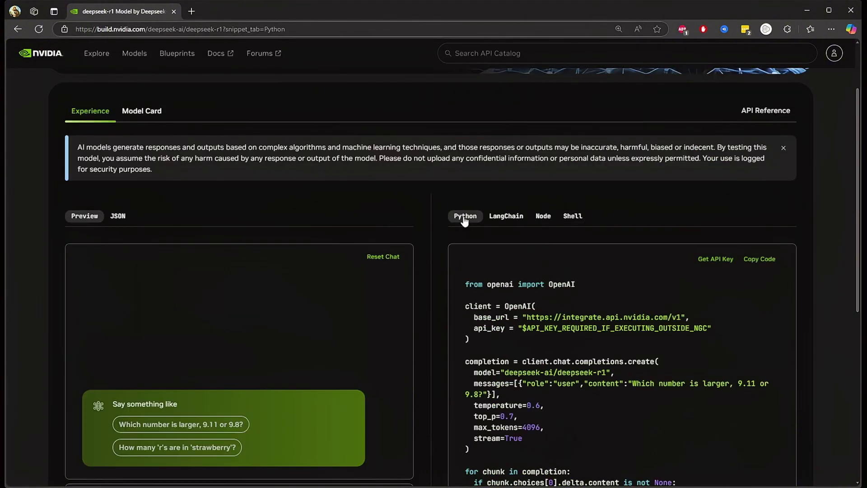
left_click(506, 216)
left_click(544, 215)
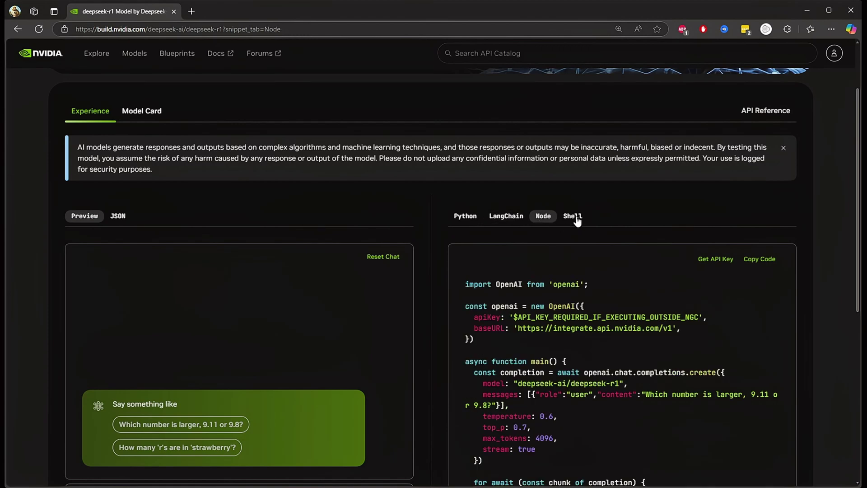
left_click(574, 215)
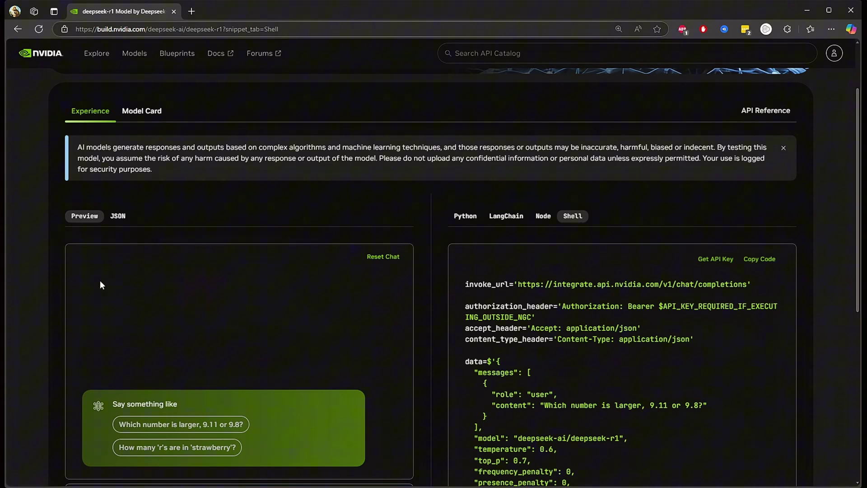
scroll(99, 283, "down", 2)
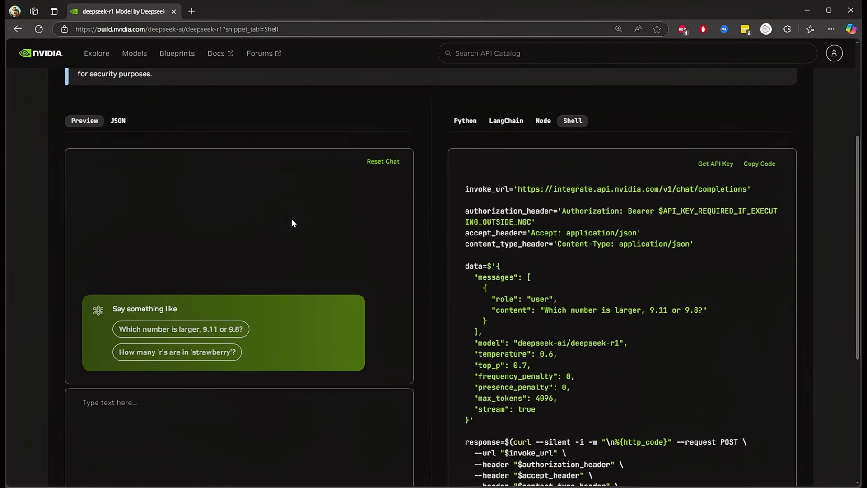
scroll(241, 298, "up", 1)
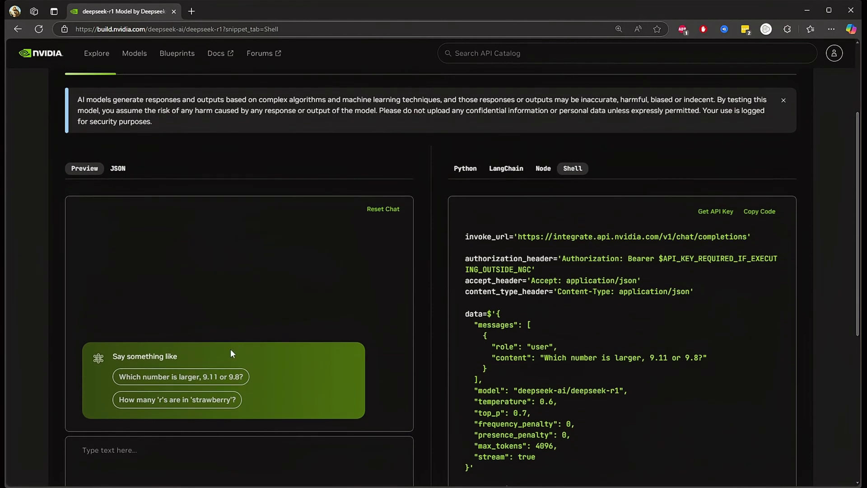
View the Python and then Node code samples, and open 'Build with this NIM'.
left_click(126, 451)
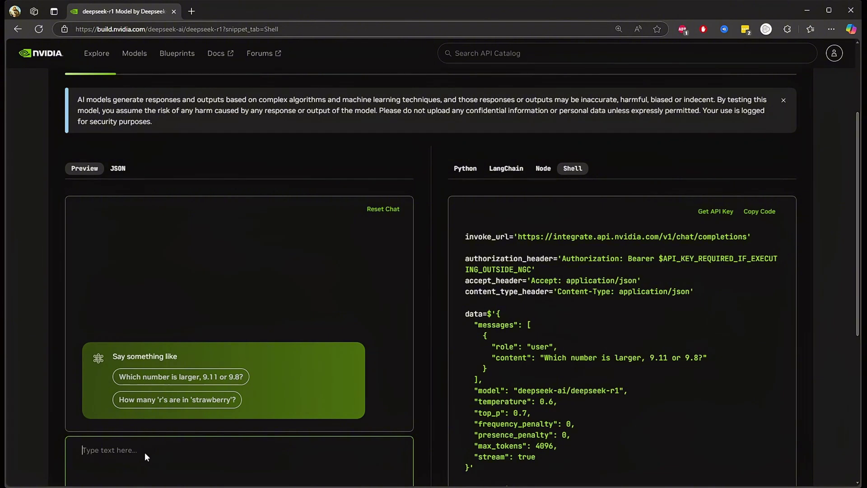
scroll(149, 452, "down", 2)
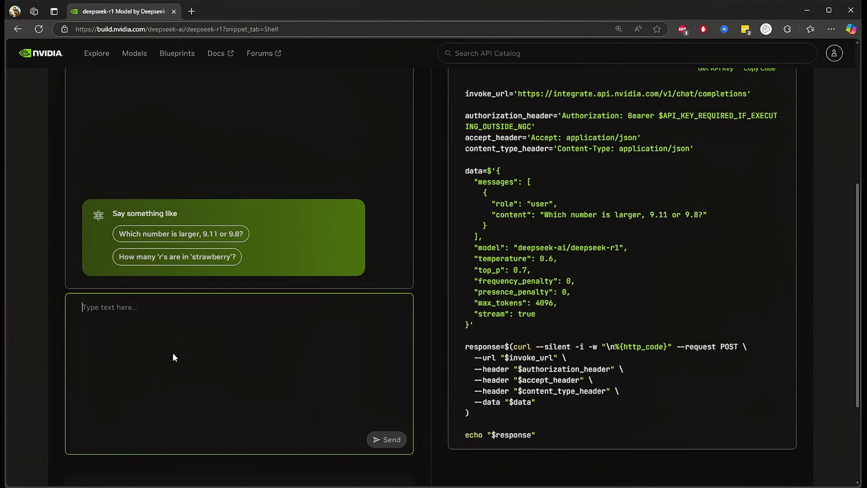
scroll(479, 271, "up", 2)
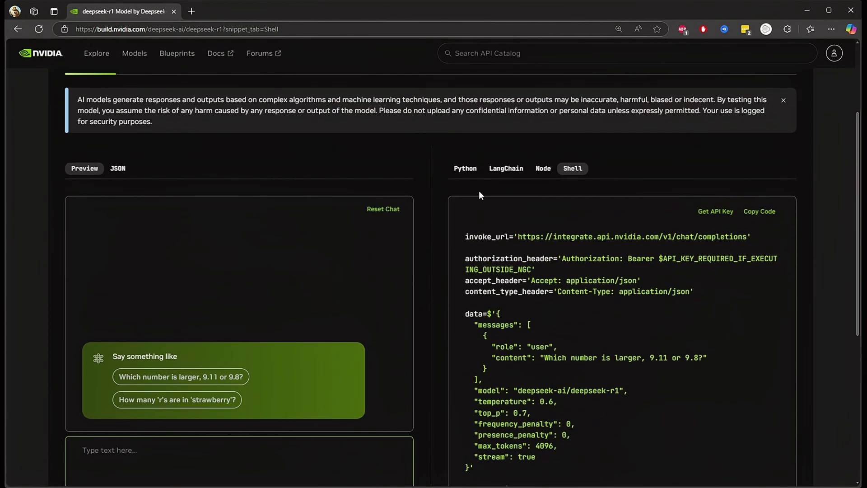
left_click(465, 168)
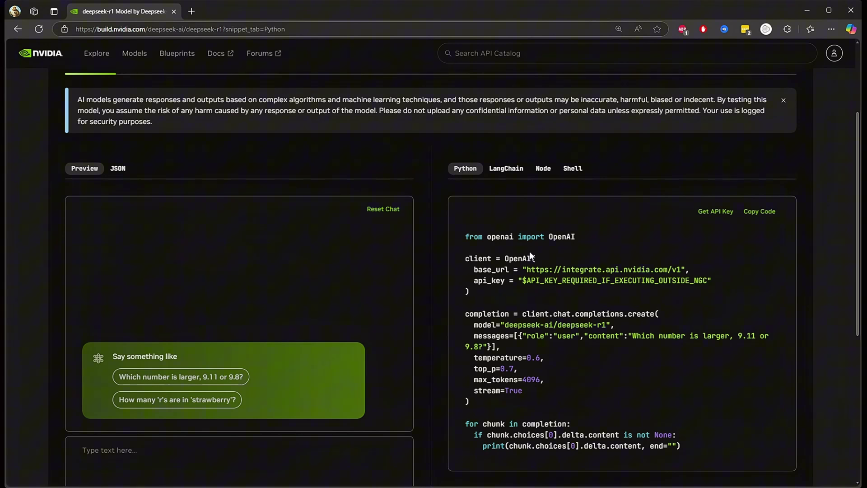
left_click(542, 169)
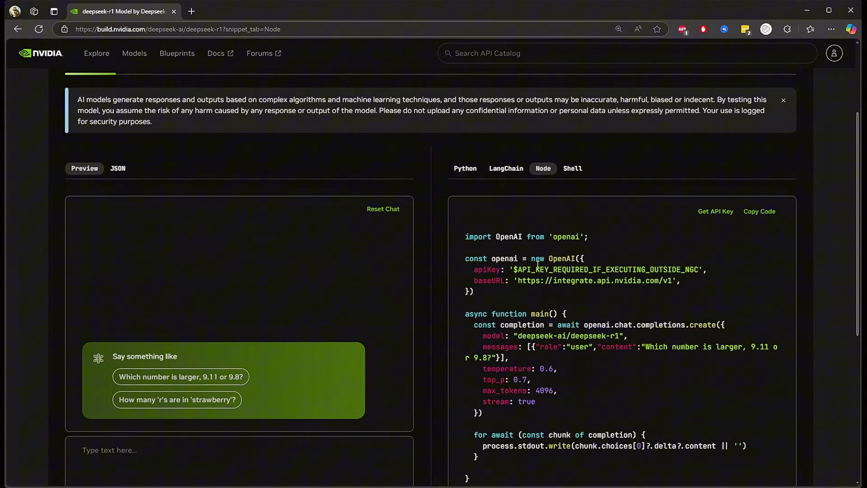
scroll(542, 258, "up", 4)
left_click(749, 135)
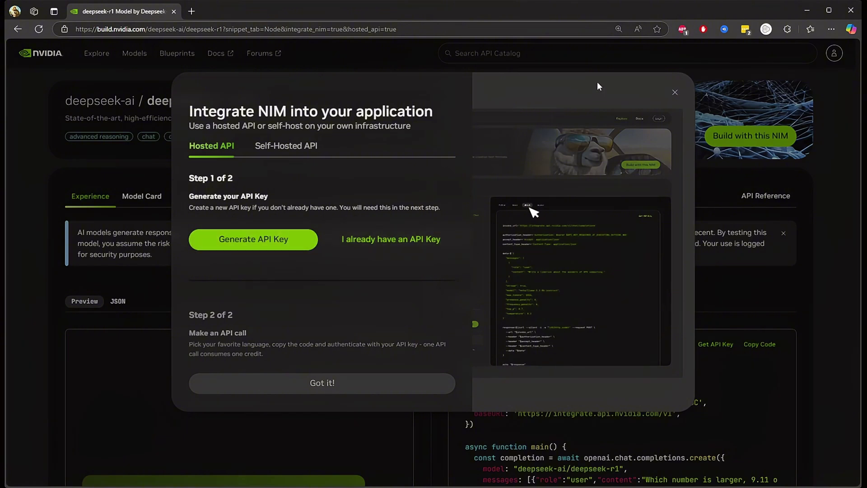
Close Integrate NIM, highlight the Node apiKey placeholder, then show the Python and LangChain samples.
left_click(675, 92)
scroll(502, 315, "down", 2)
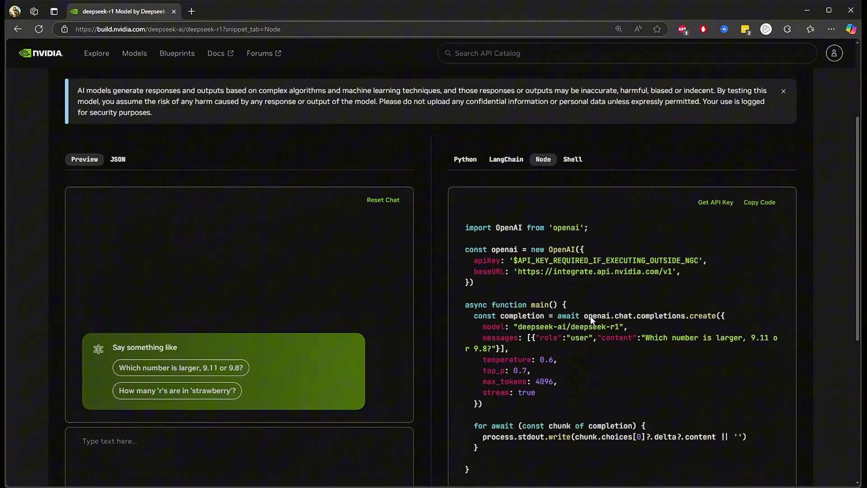
left_click_drag(516, 259, 698, 260)
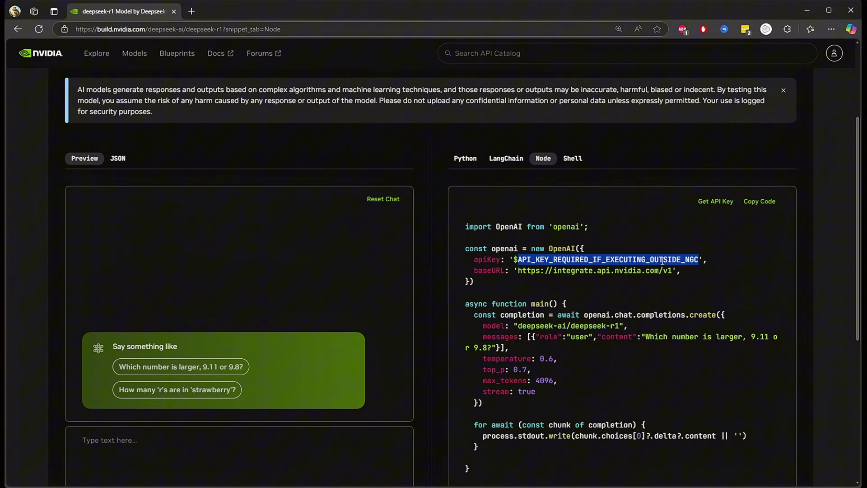
scroll(657, 311, "down", 2)
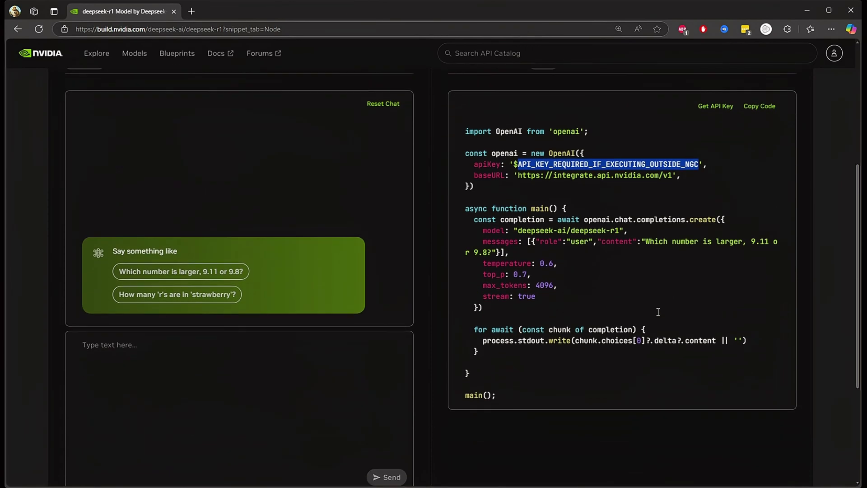
scroll(657, 311, "up", 2)
scroll(657, 311, "up", 2)
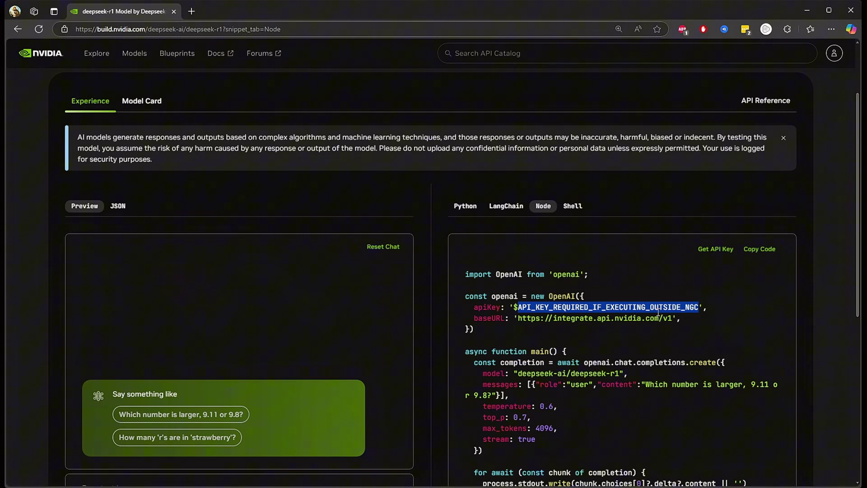
scroll(338, 304, "down", 2)
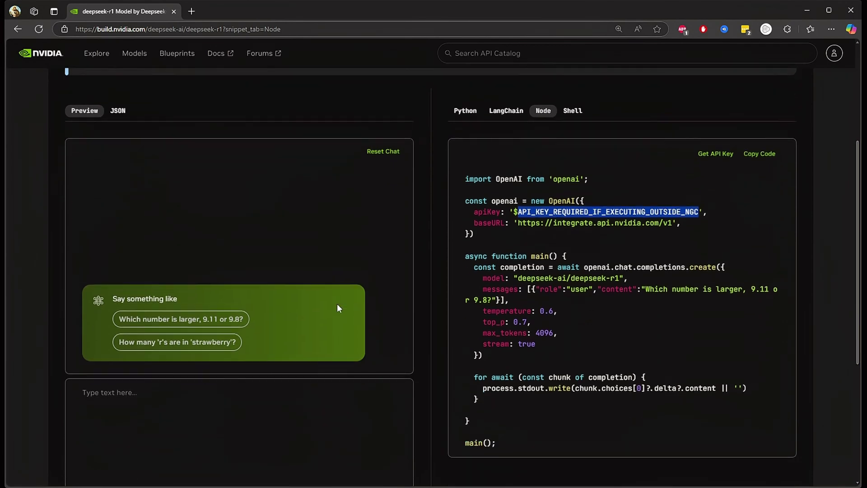
scroll(228, 340, "down", 3)
left_click(189, 302)
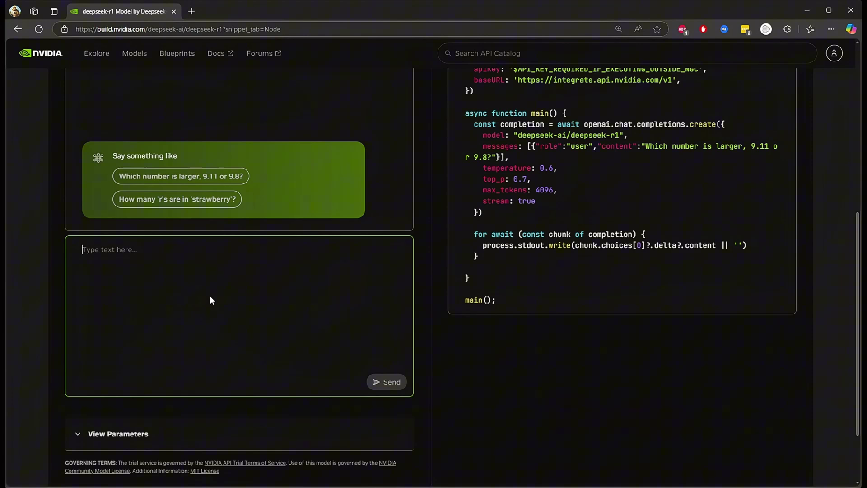
scroll(571, 275, "up", 3)
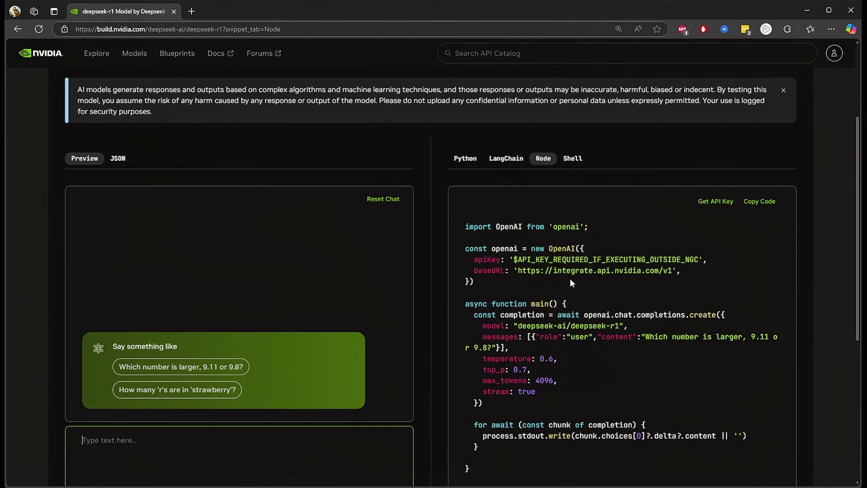
scroll(569, 278, "down", 5)
scroll(568, 280, "up", 3)
scroll(558, 249, "up", 3)
left_click(465, 157)
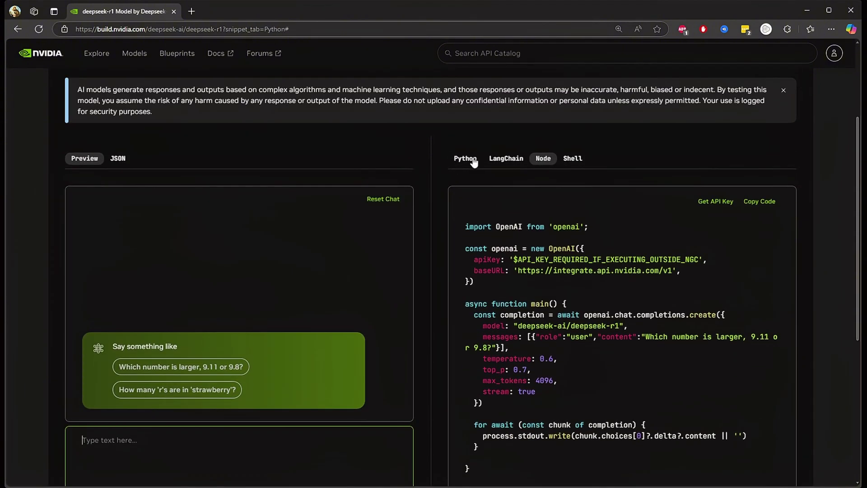
left_click(506, 158)
scroll(290, 218, "up", 1)
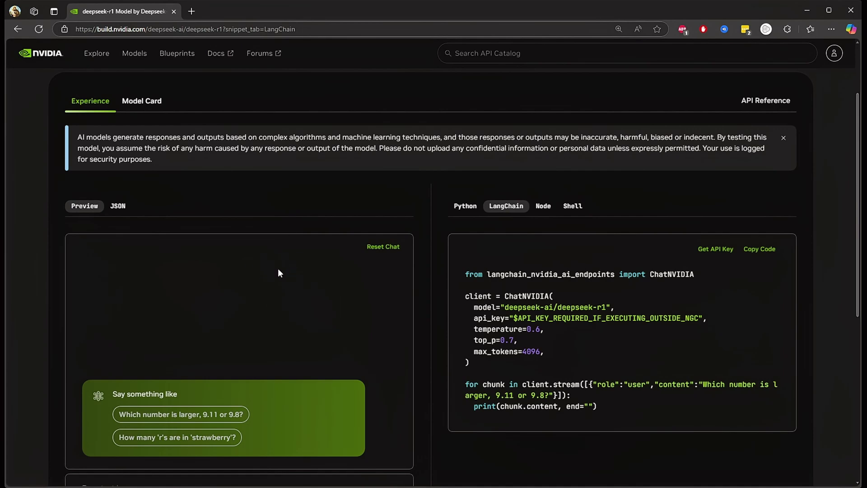
scroll(278, 269, "down", 4)
scroll(560, 226, "up", 3)
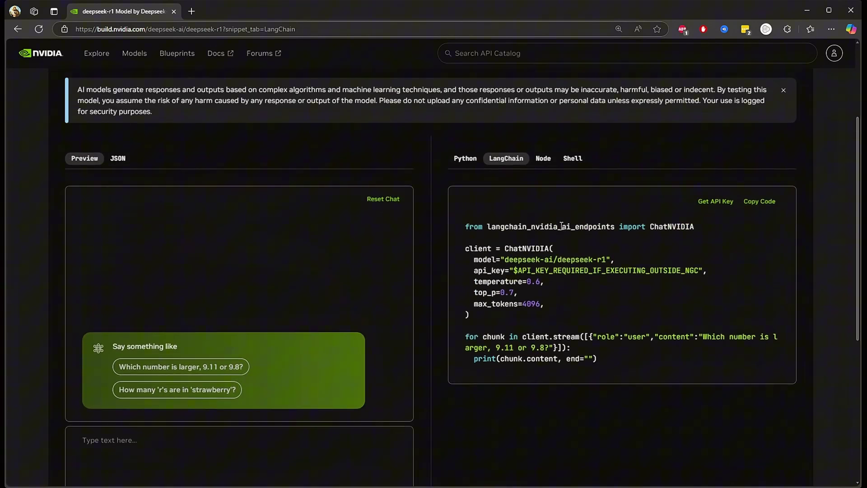
scroll(187, 296, "down", 3)
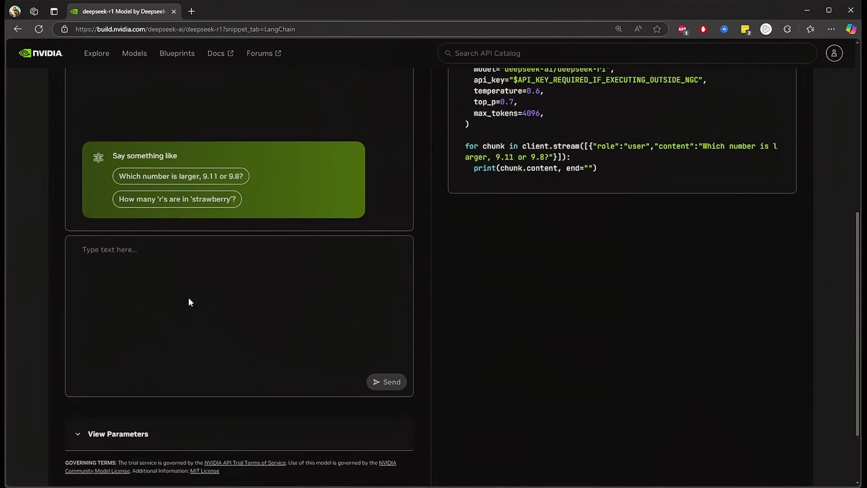
left_click(165, 270)
scroll(165, 270, "up", 3)
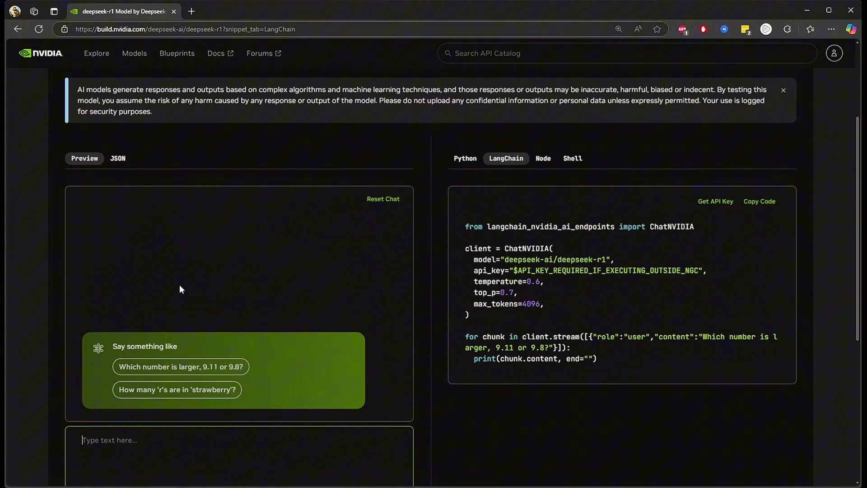
scroll(240, 405, "down", 3)
scroll(267, 383, "up", 4)
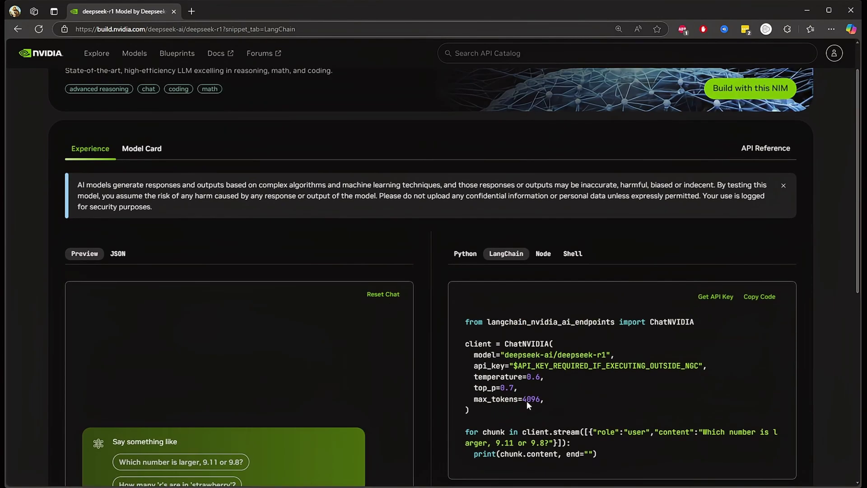
left_click(784, 92)
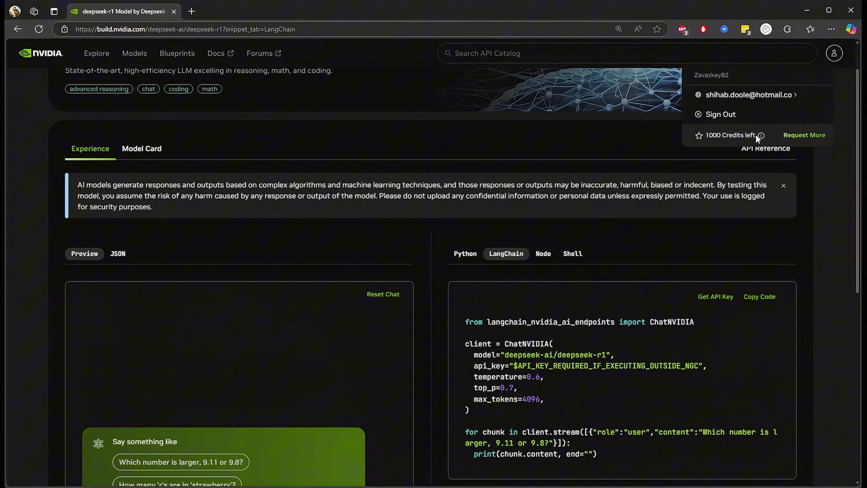
left_click(599, 371)
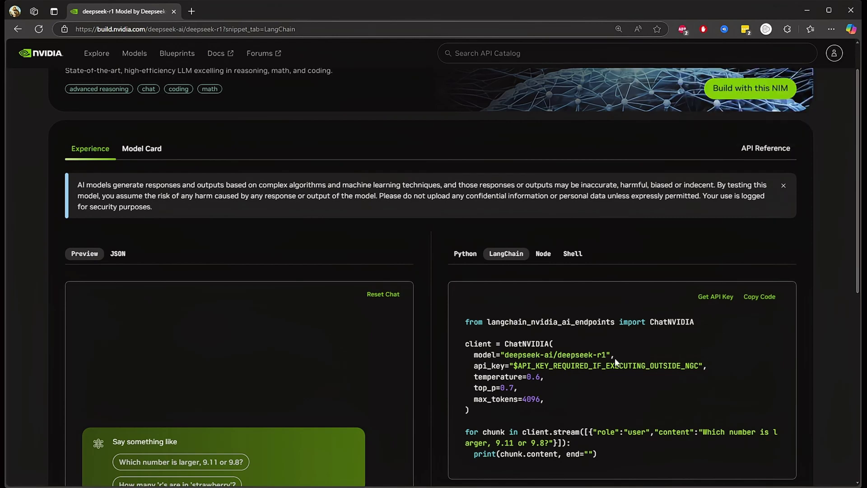
scroll(616, 357, "down", 3)
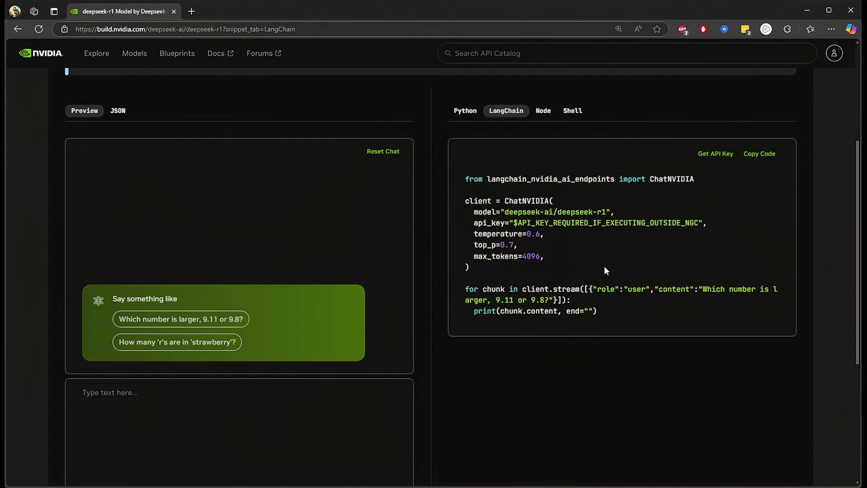
scroll(604, 266, "up", 2)
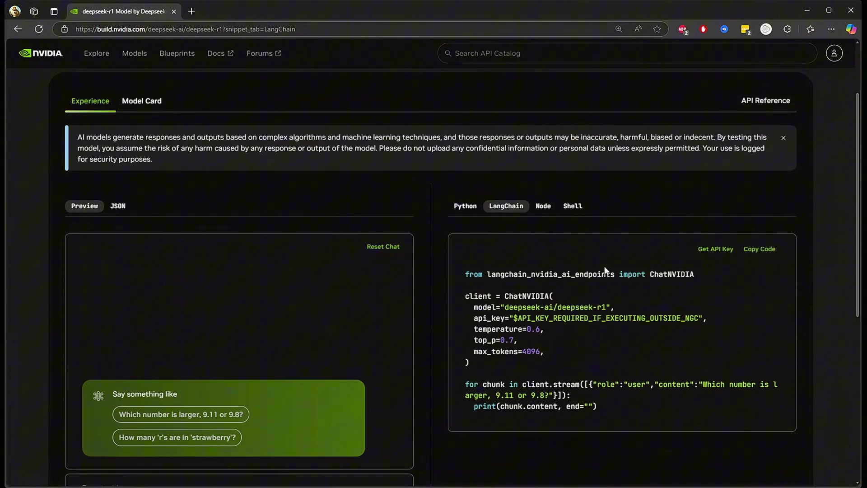
scroll(604, 270, "down", 2)
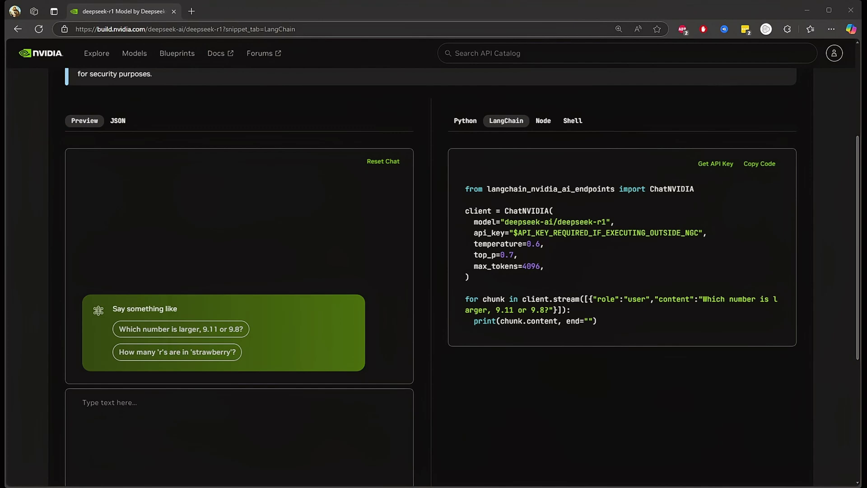
left_click(162, 413)
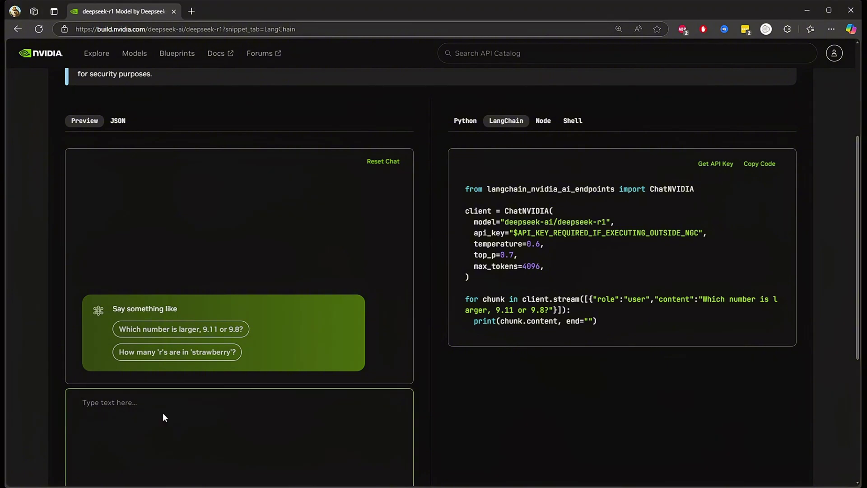